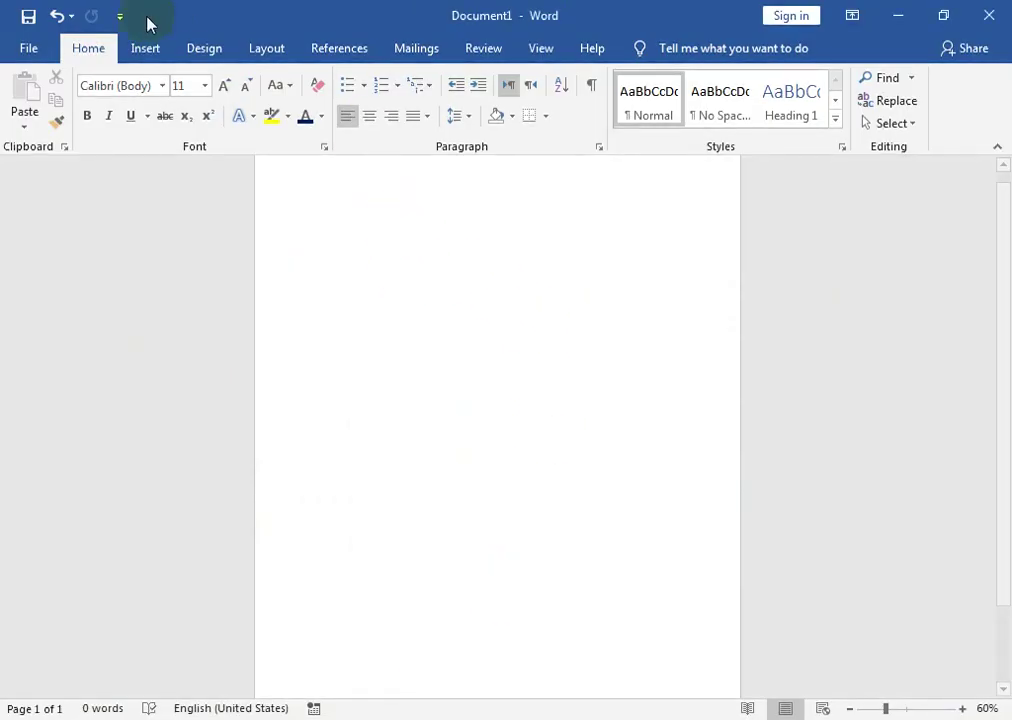
- Insert a hollow circle (ring) shape spanning most of the page width and position it near the middle of the page
click(150, 50)
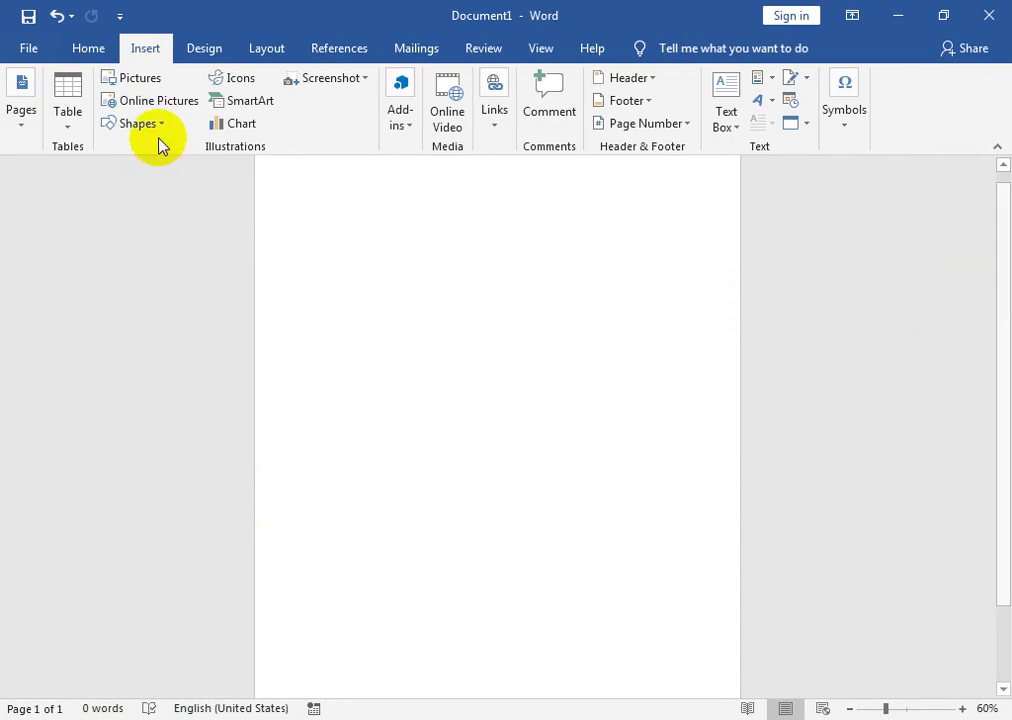
click(156, 124)
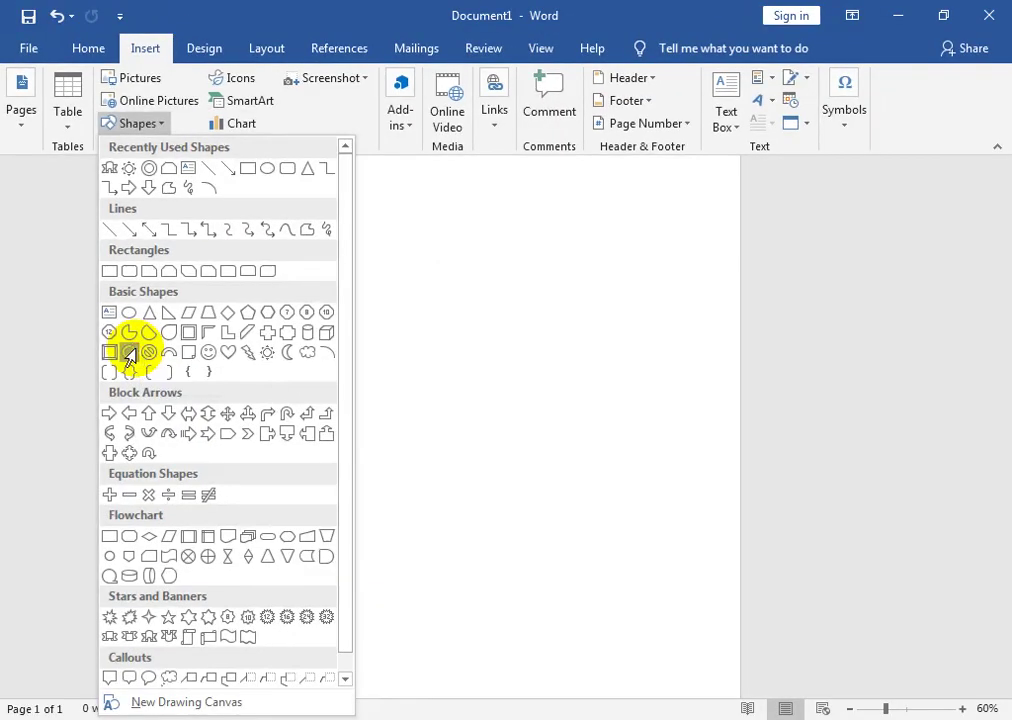
click(273, 441)
drag(354, 211, 731, 600)
drag(666, 445, 633, 497)
- Fill the ring with light orange and give it a black outline
click(338, 80)
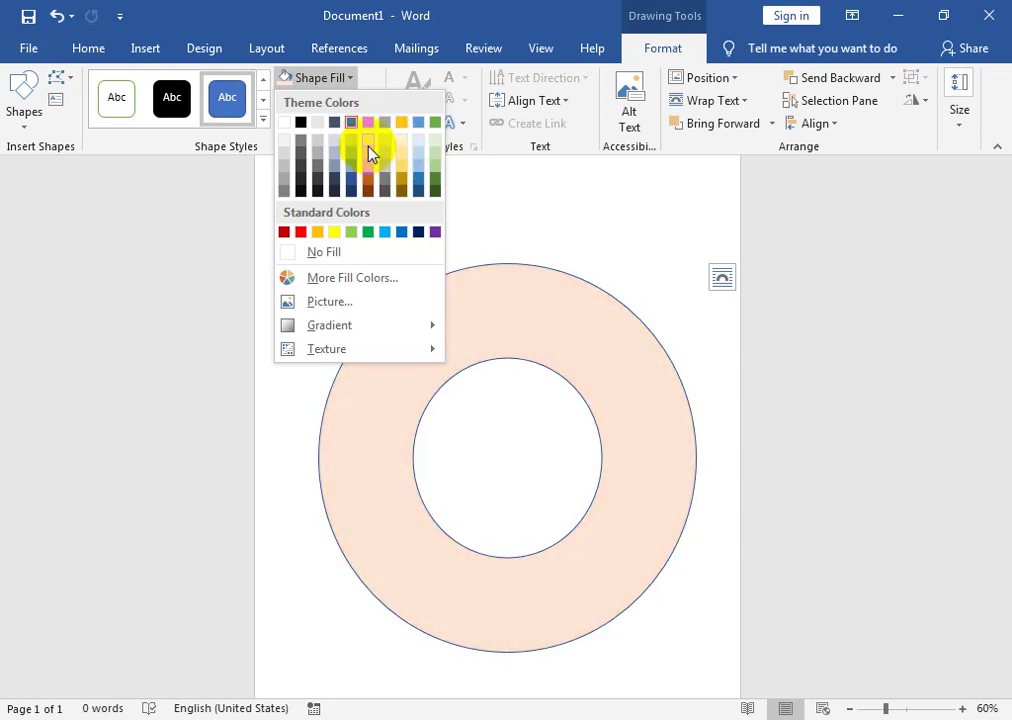
click(369, 149)
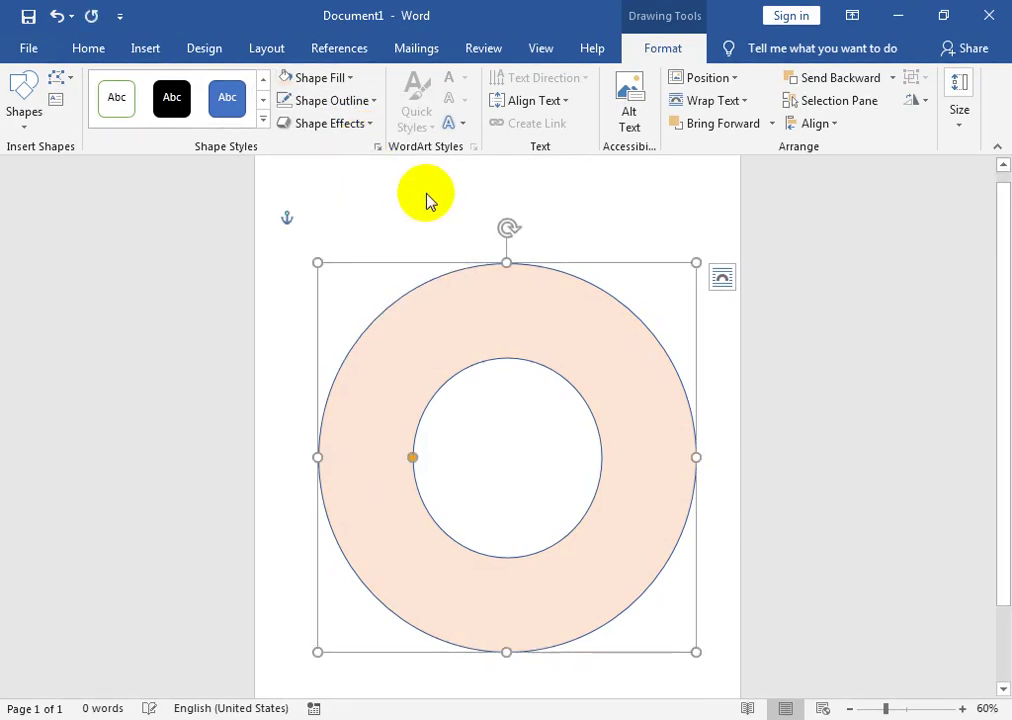
click(362, 100)
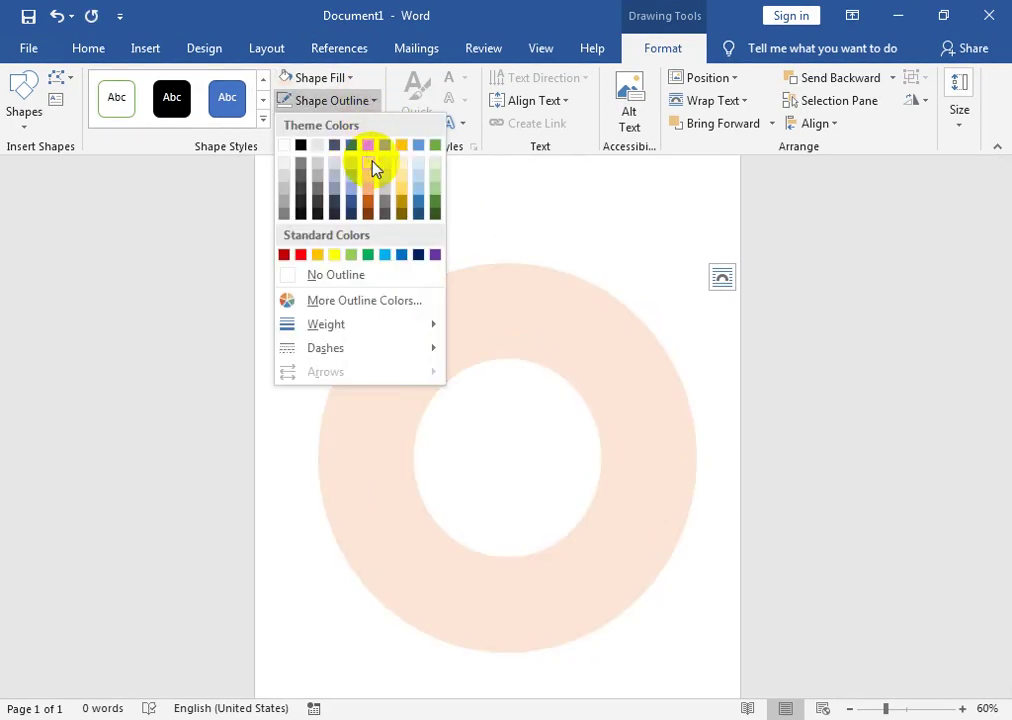
click(300, 150)
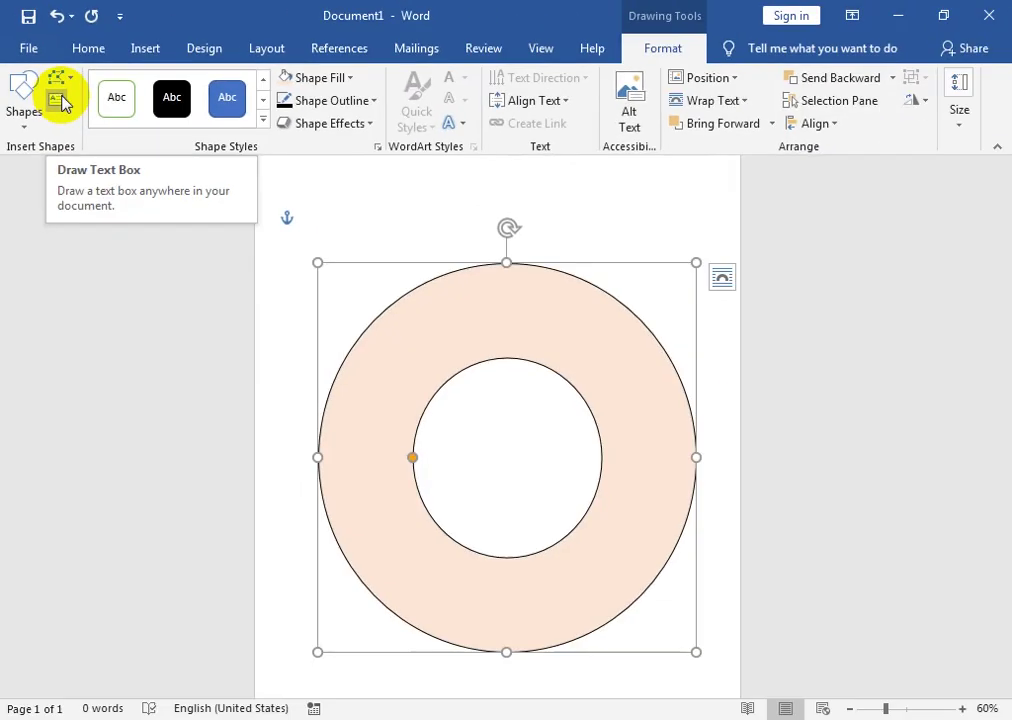
- Draw a large text box over the upper part of the ring and enter the text PRESETEN UNIVERSITY OF SCIENCE
click(115, 196)
mouse_move(277, 223)
mouse_down()
mouse_move(677, 537)
mouse_move(718, 537)
mouse_up()
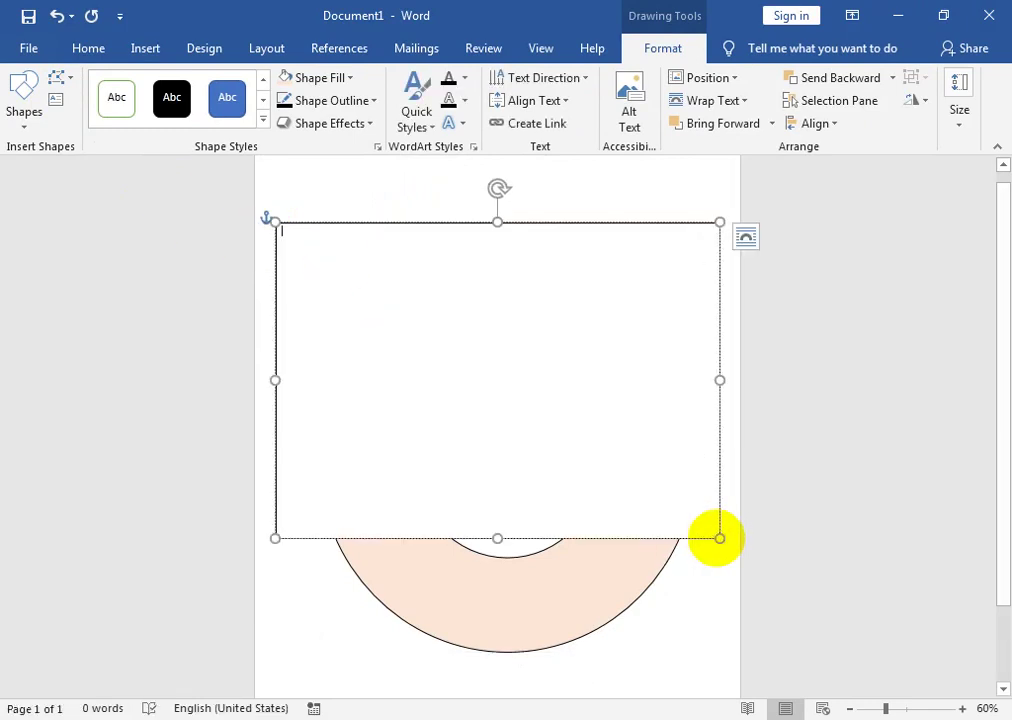
text(pre)
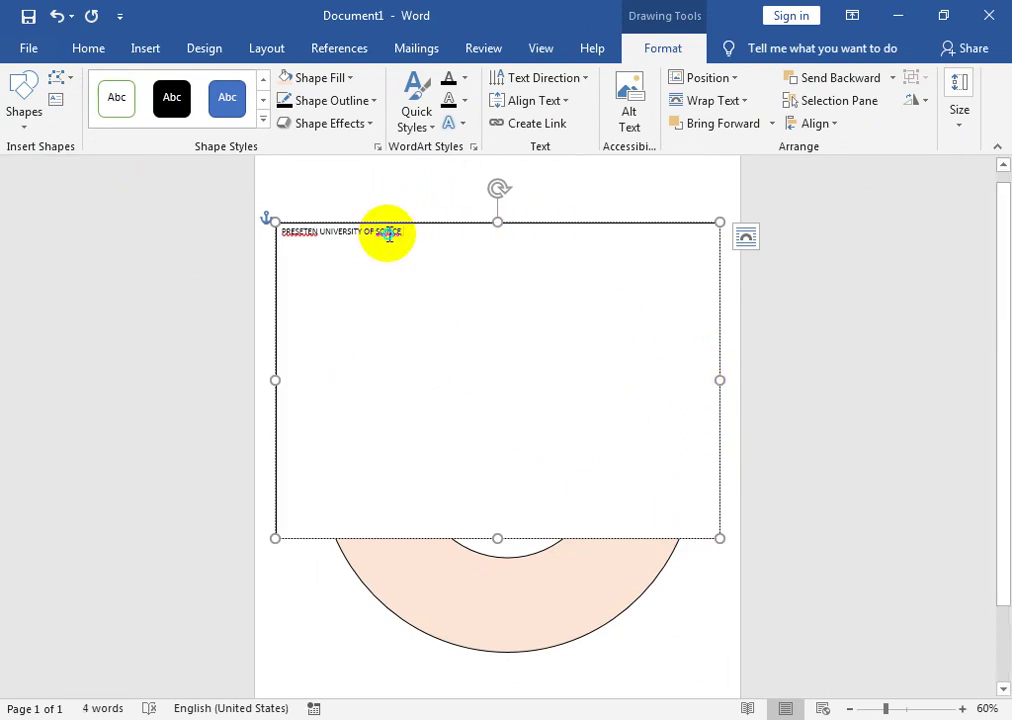
right_click(389, 234)
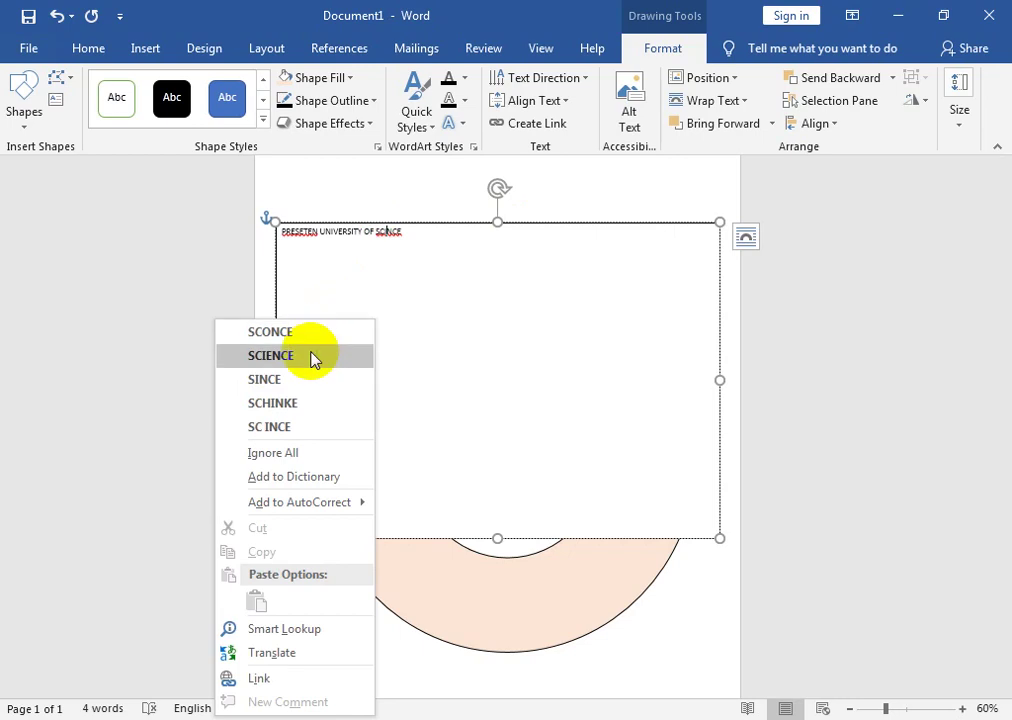
click(311, 358)
- Try the spelling suggestion PRESE TEN for the word PRESETEN, and remove the added space
right_click(295, 230)
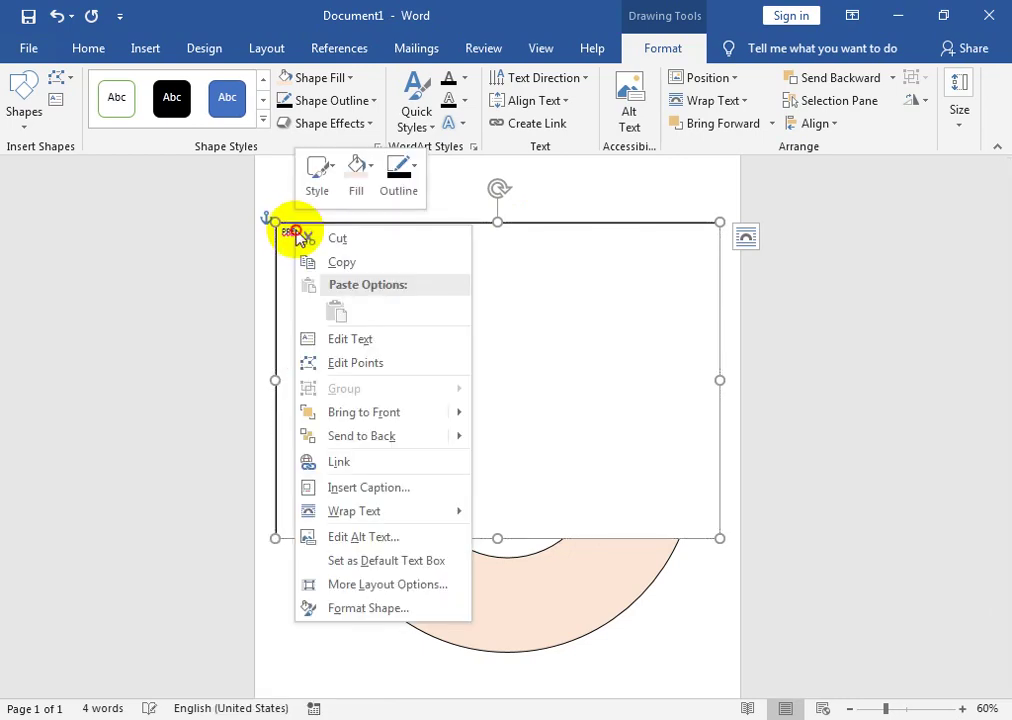
right_click(289, 234)
click(289, 232)
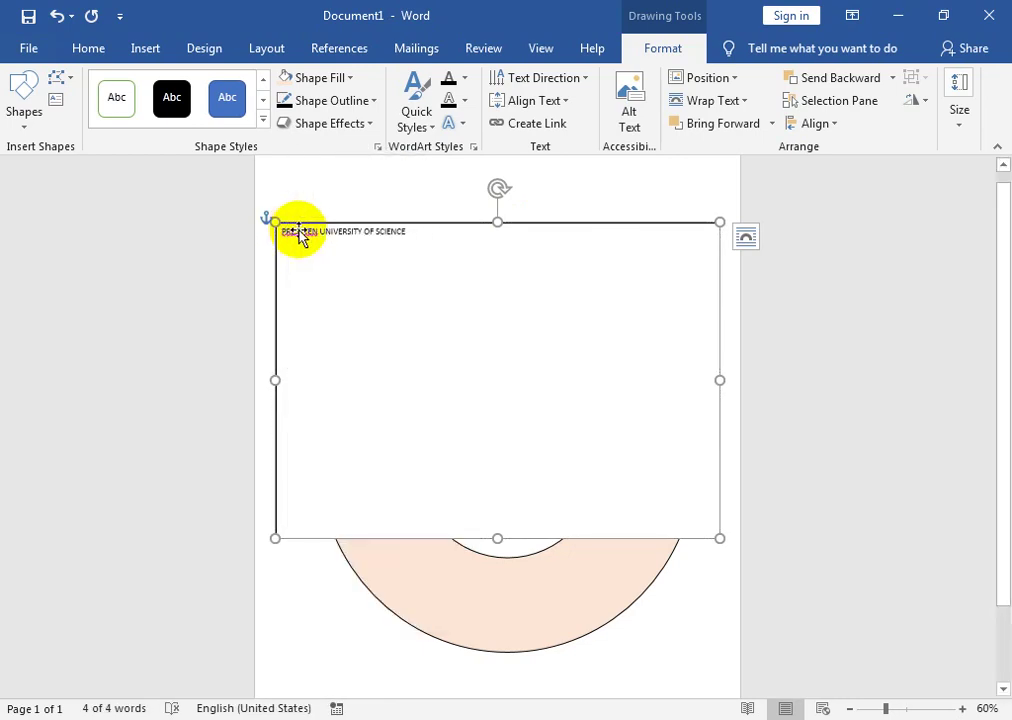
right_click(298, 231)
click(345, 318)
right_click(308, 232)
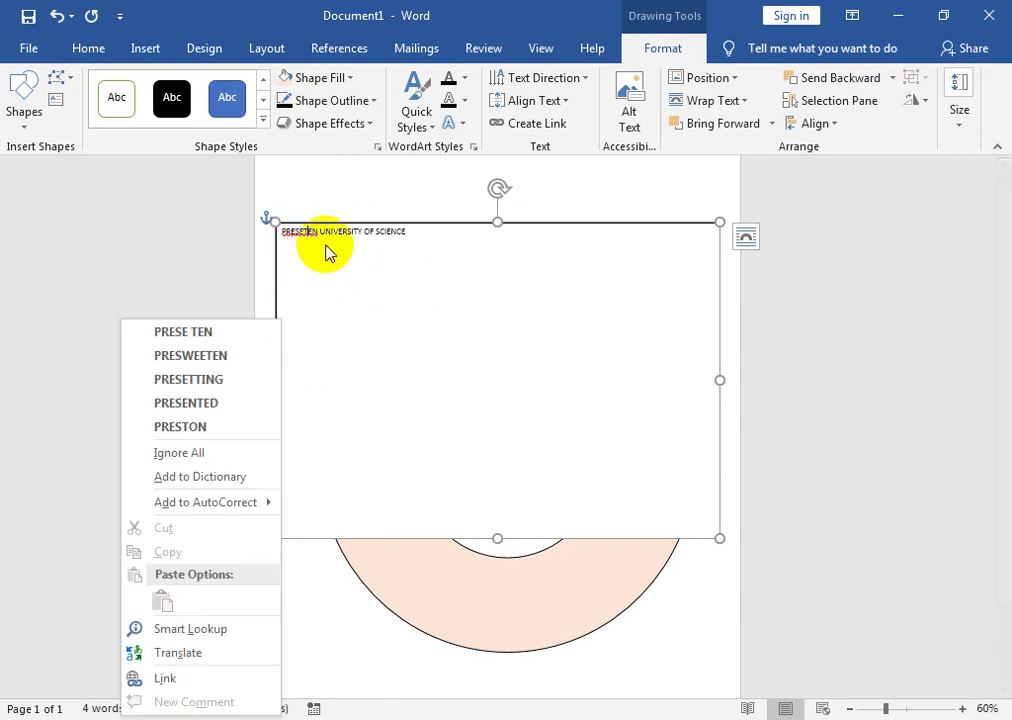
click(243, 332)
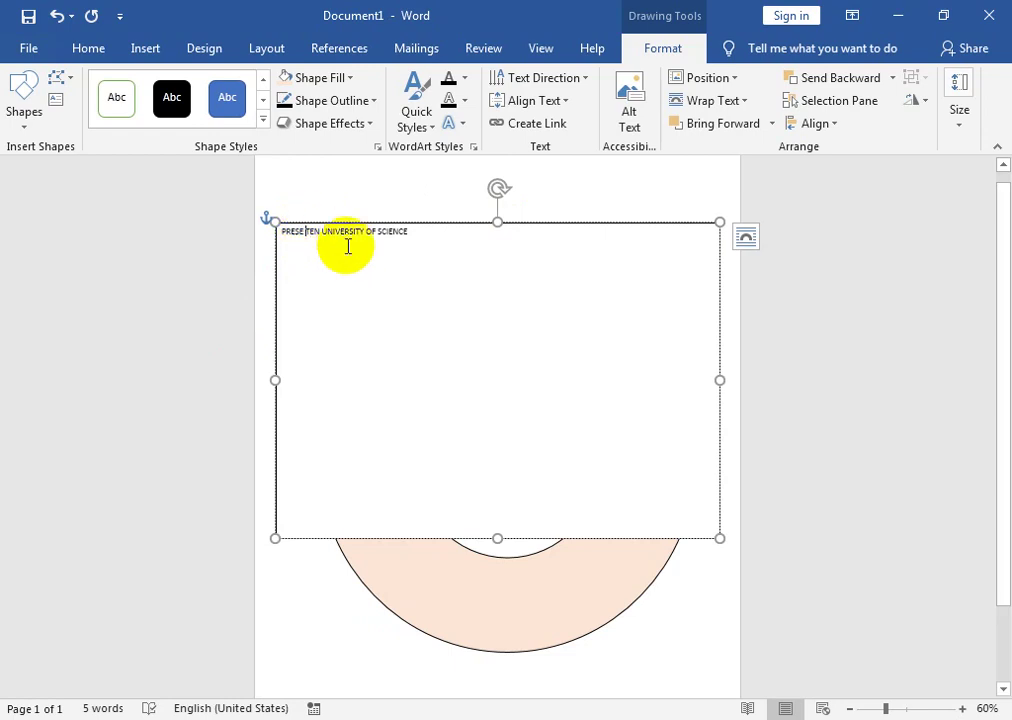
key(BackSpace)
- Increase the font size of the whole text line in the text box to 36
drag(420, 236, 271, 233)
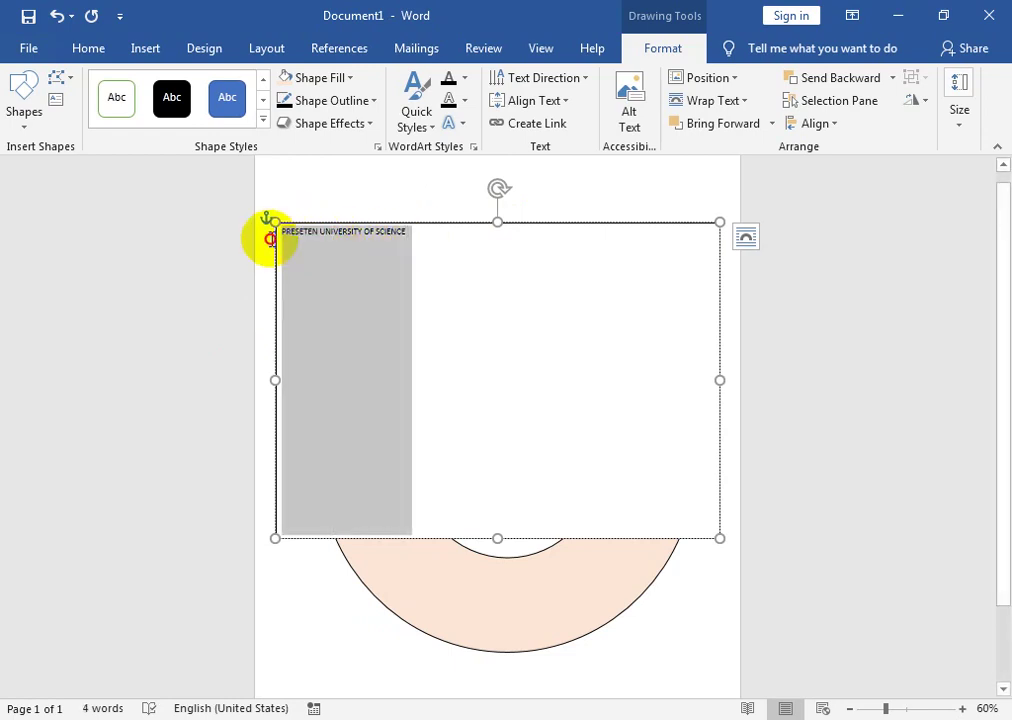
click(102, 50)
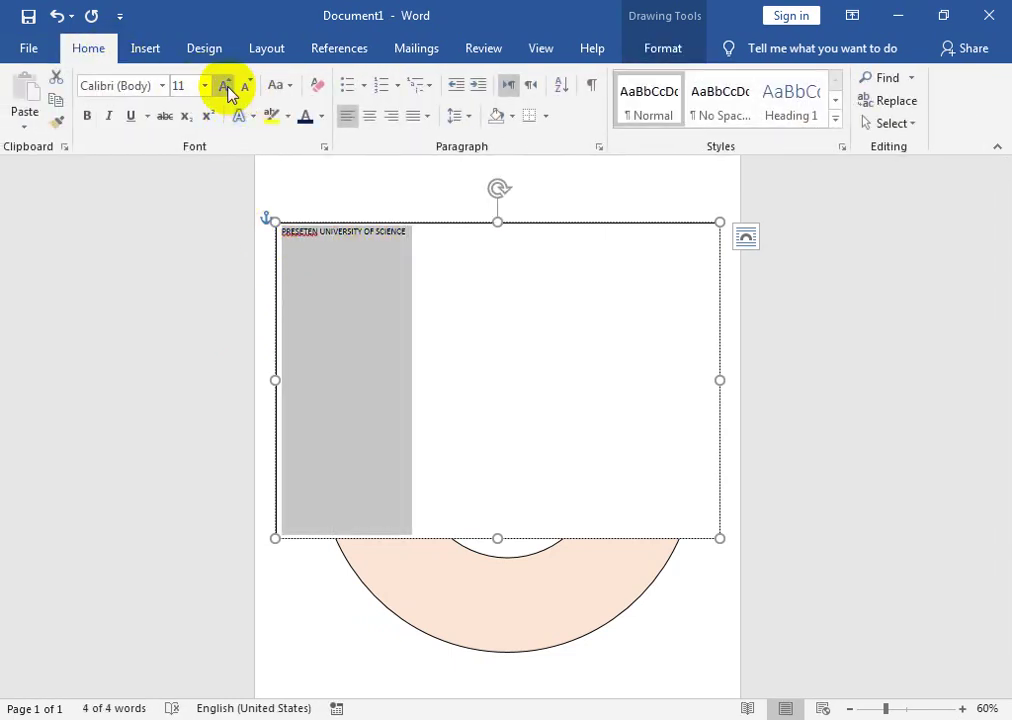
click(227, 88)
triple_click(227, 88)
triple_click(227, 88)
double_click(227, 88)
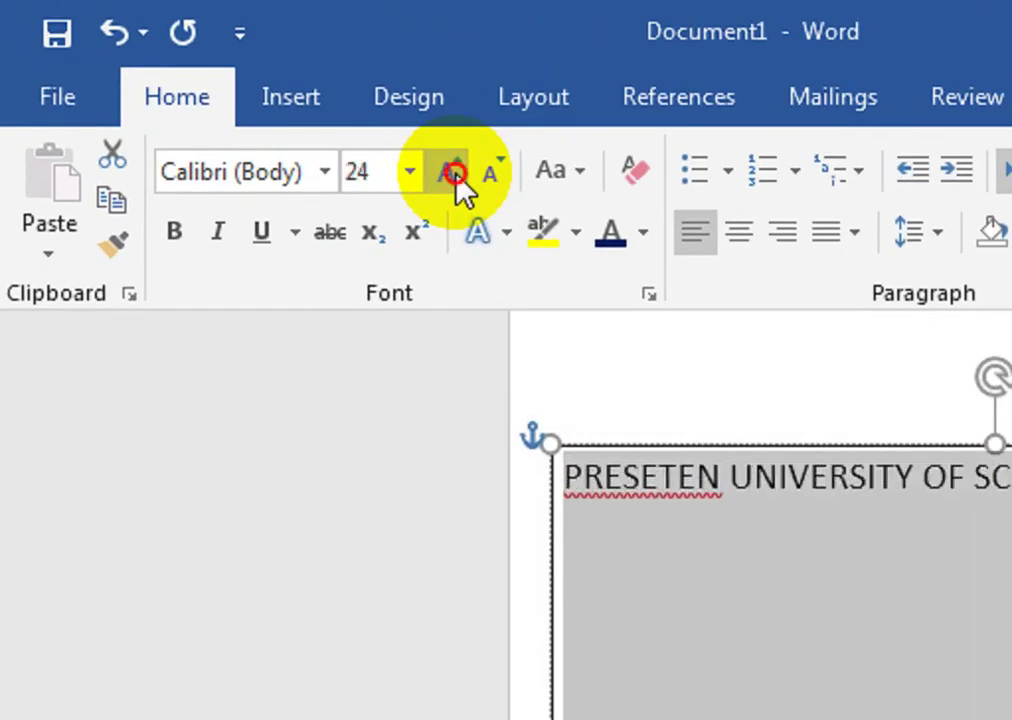
click(452, 175)
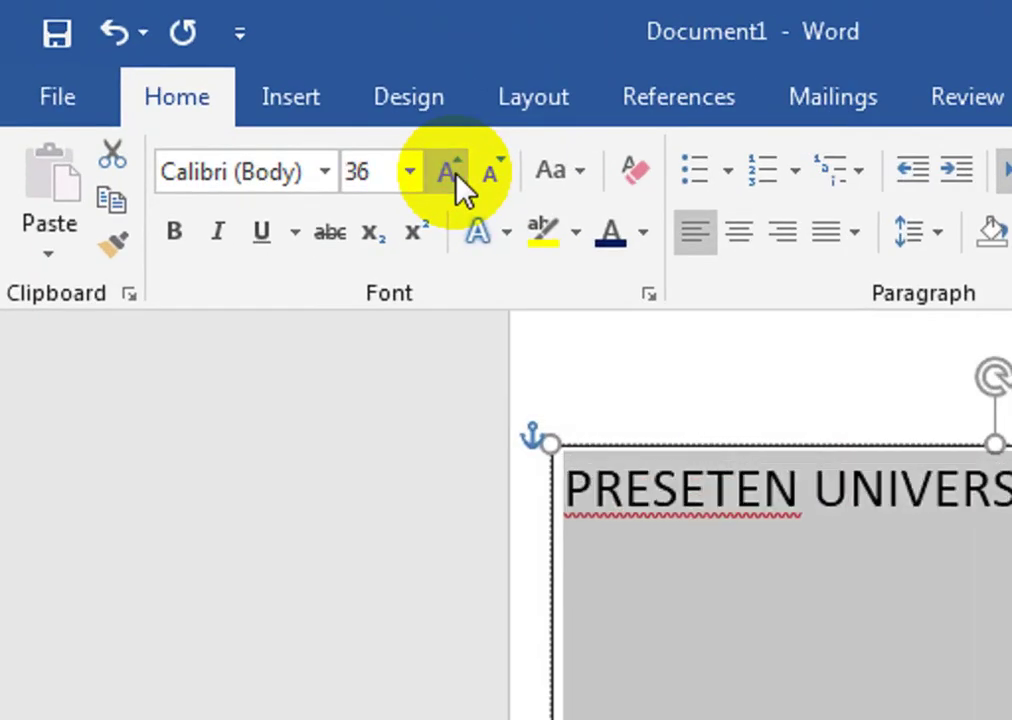
- Make the spell checker ignore all occurrences of PRESETEN
click(665, 498)
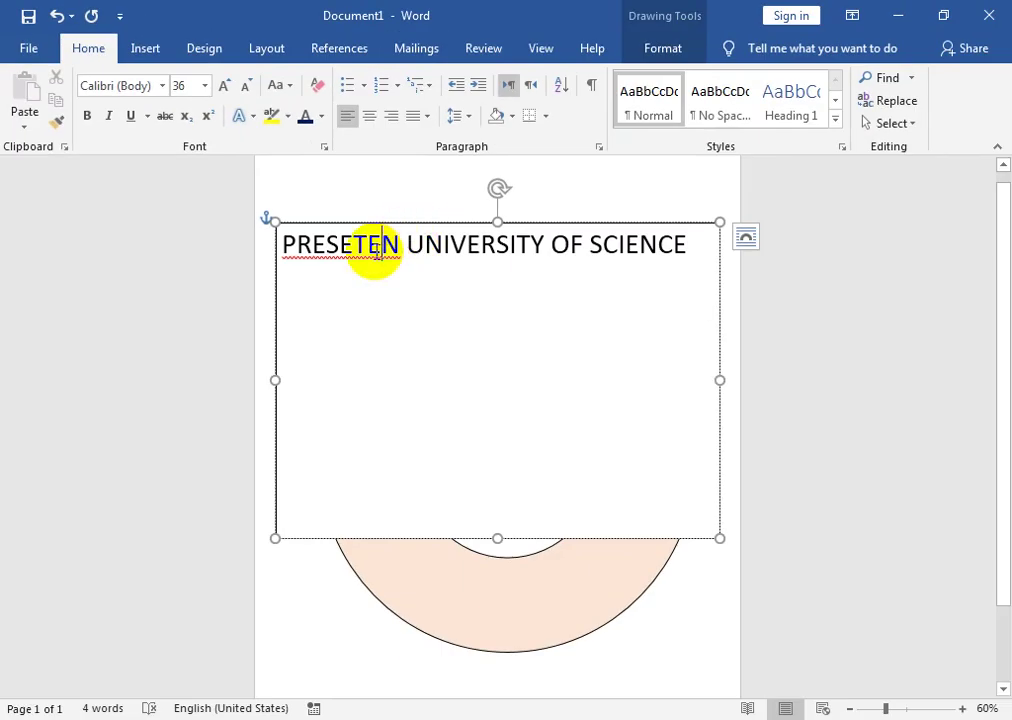
right_click(378, 250)
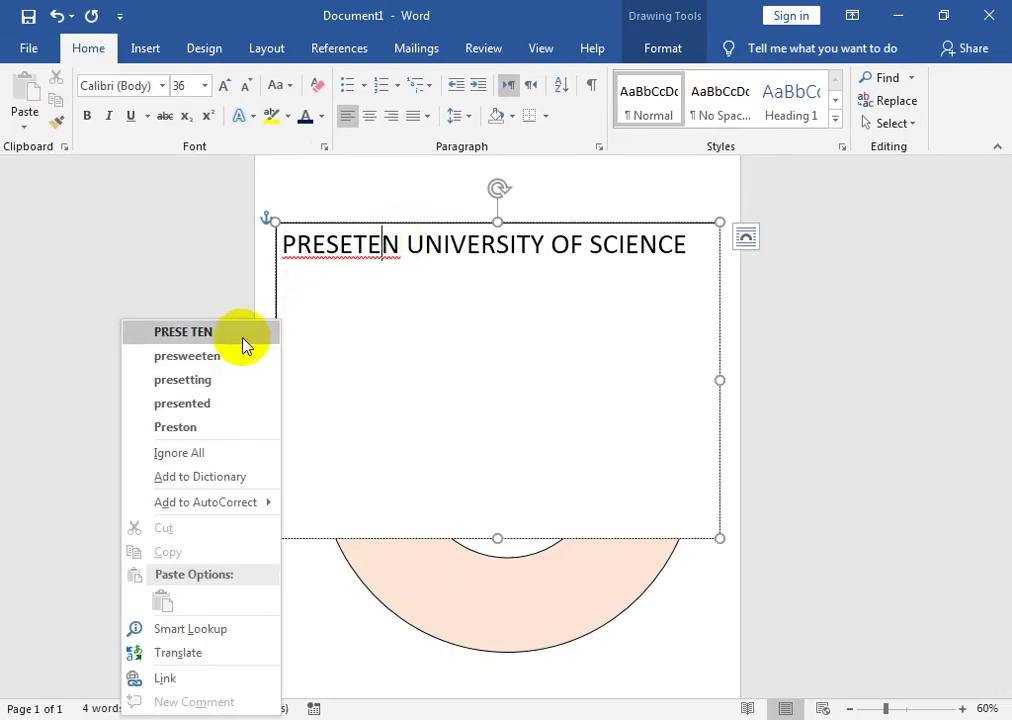
click(244, 452)
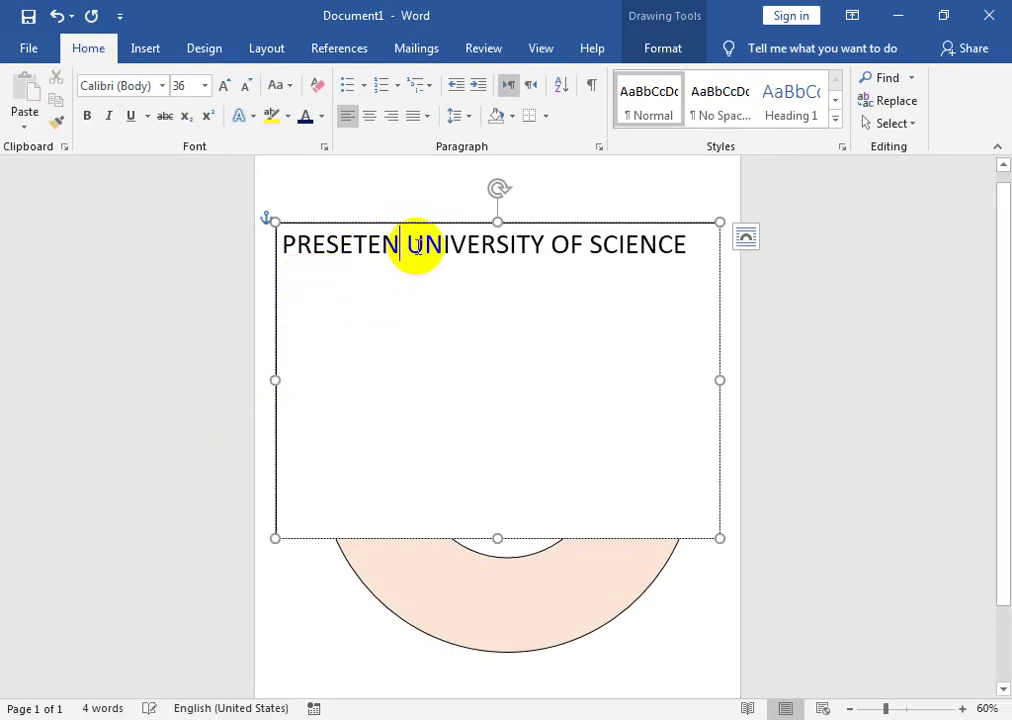
- Move the text box down over the ring and apply the Circle follow-path transform to its text
drag(434, 228, 459, 307)
click(658, 50)
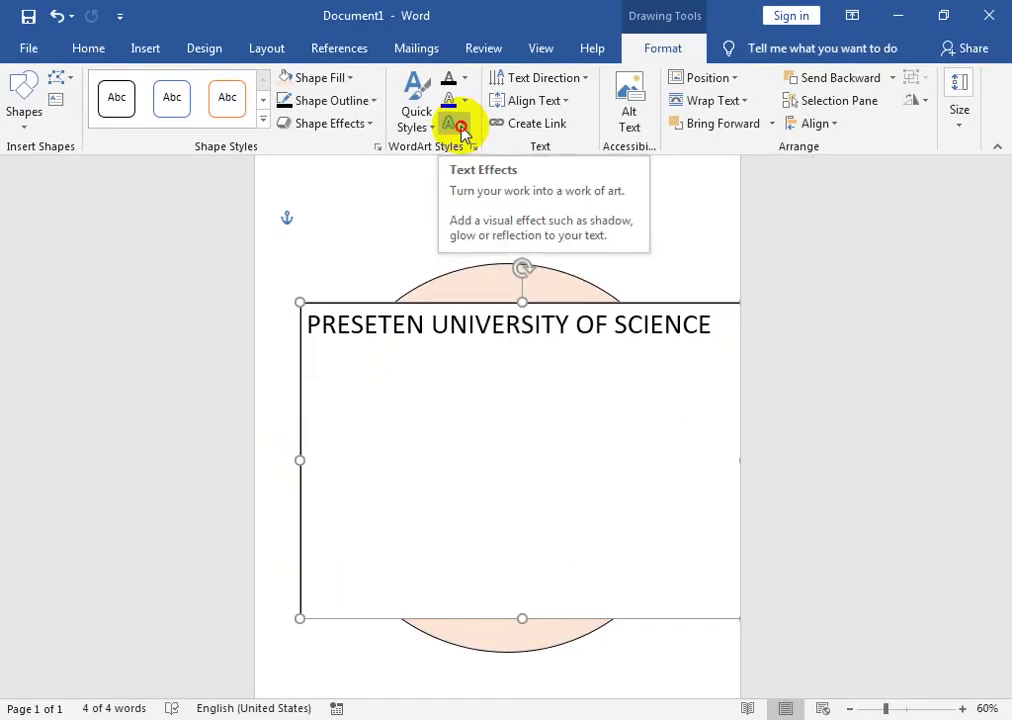
click(510, 252)
mouse_move(512, 375)
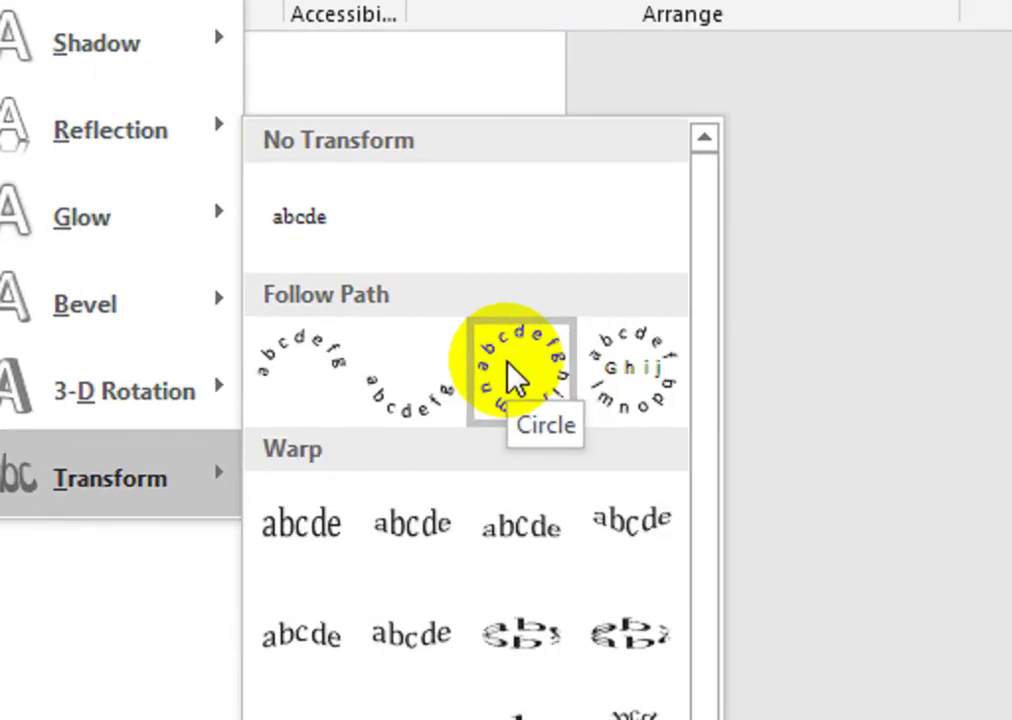
click(713, 326)
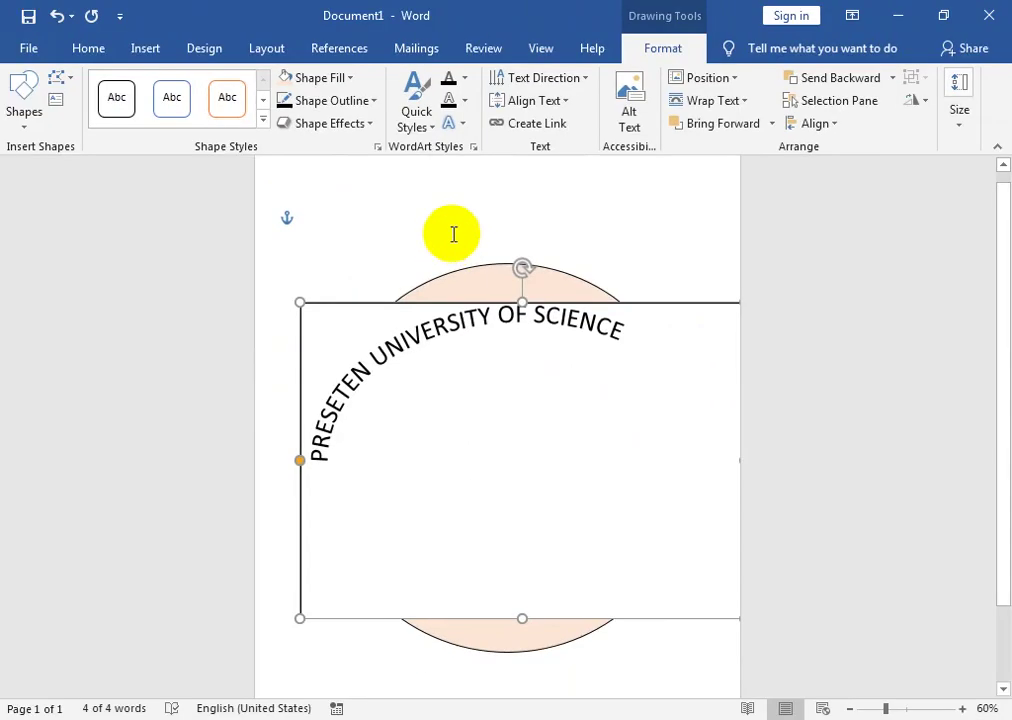
- Center the curved text and fit its text box over the ring, stretched to roughly the ring's height
click(88, 50)
click(369, 116)
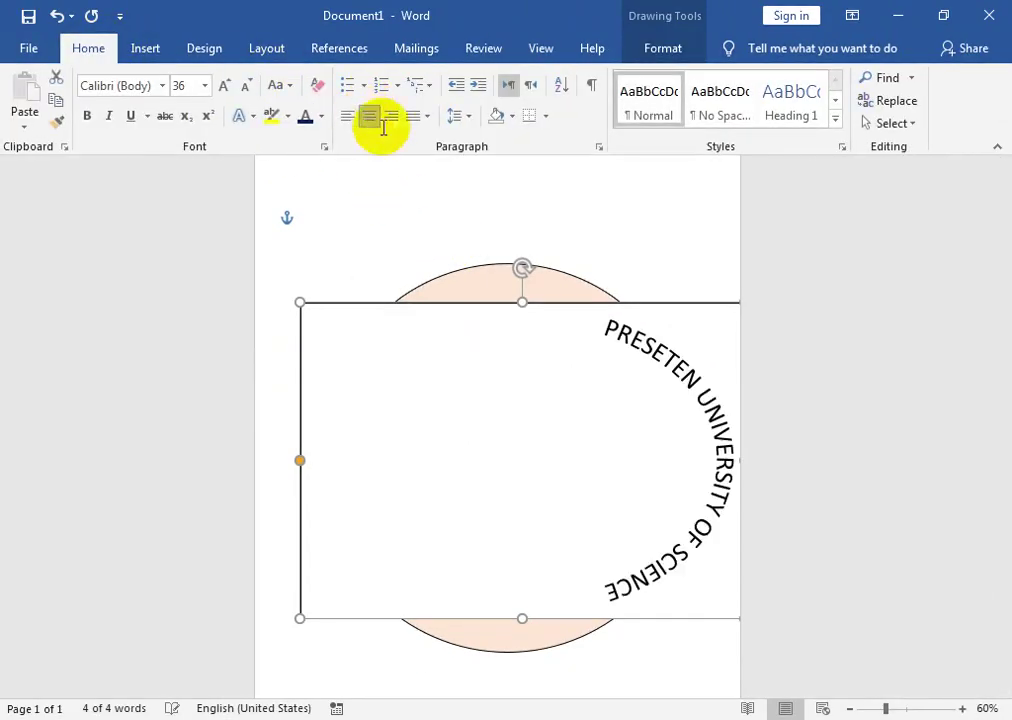
drag(517, 296, 522, 263)
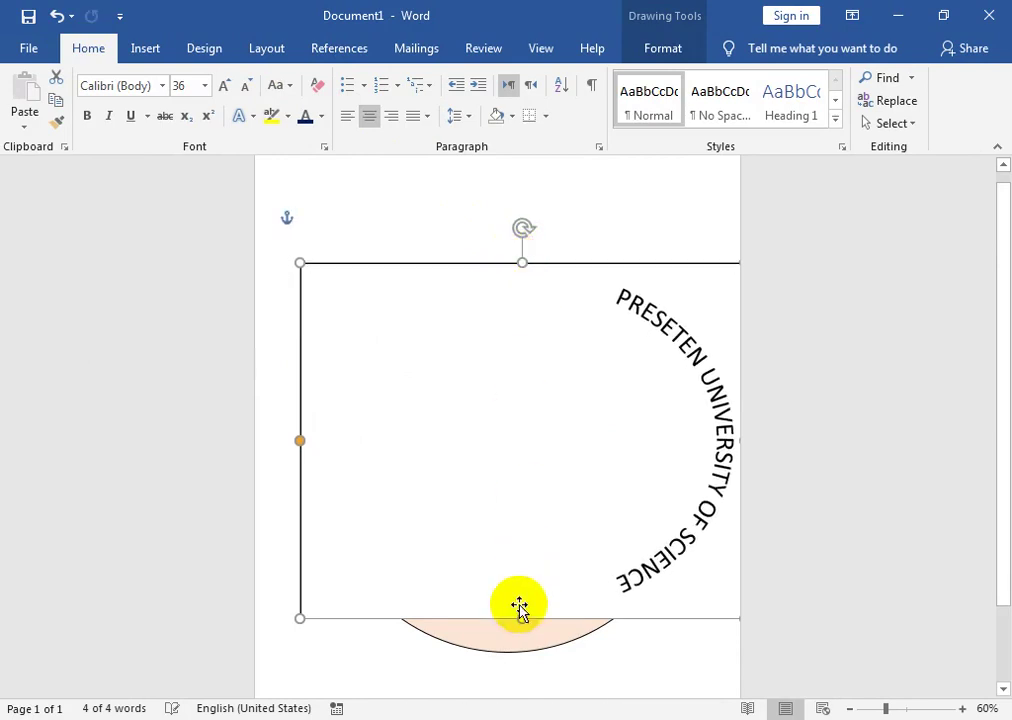
drag(524, 617, 524, 639)
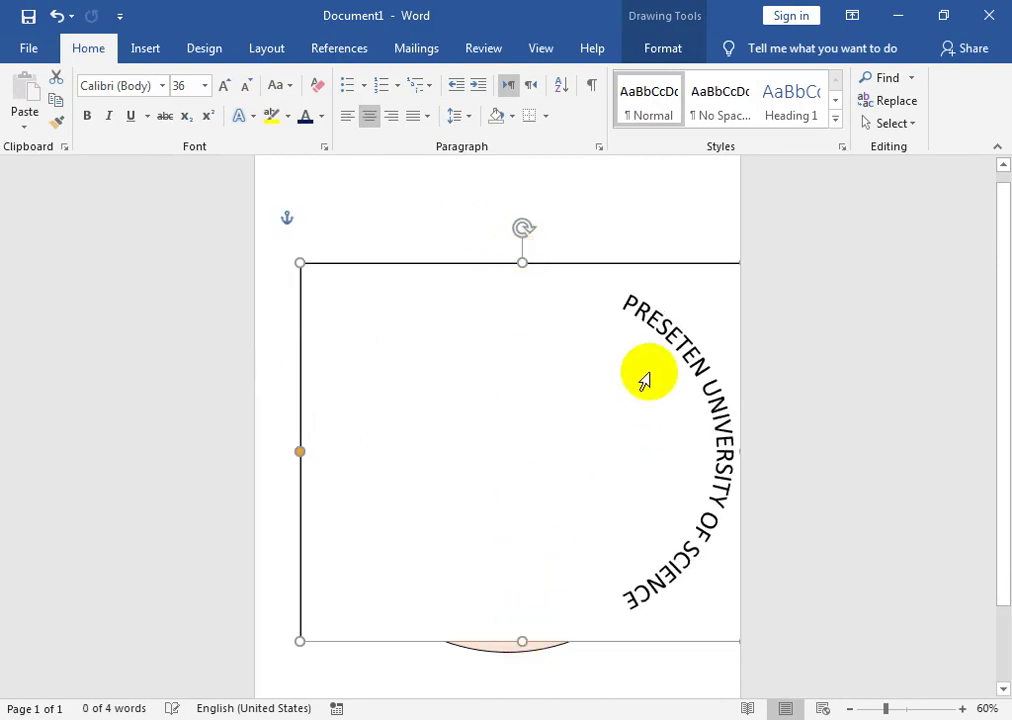
drag(617, 267, 553, 269)
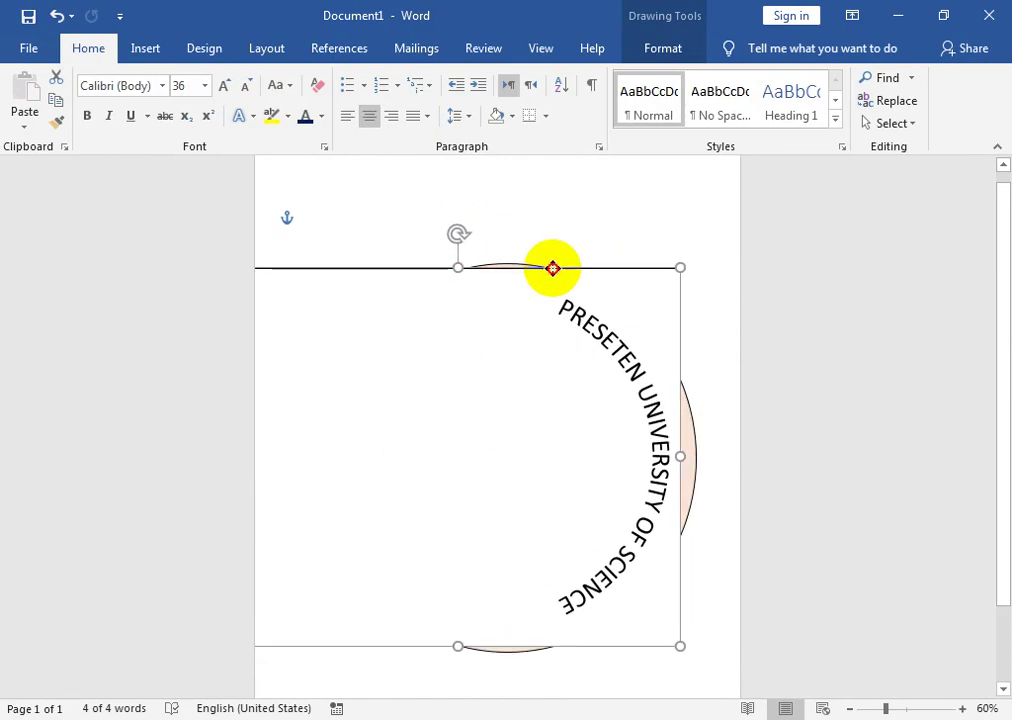
- Remove the fill and the outline from the curved text's box
click(648, 48)
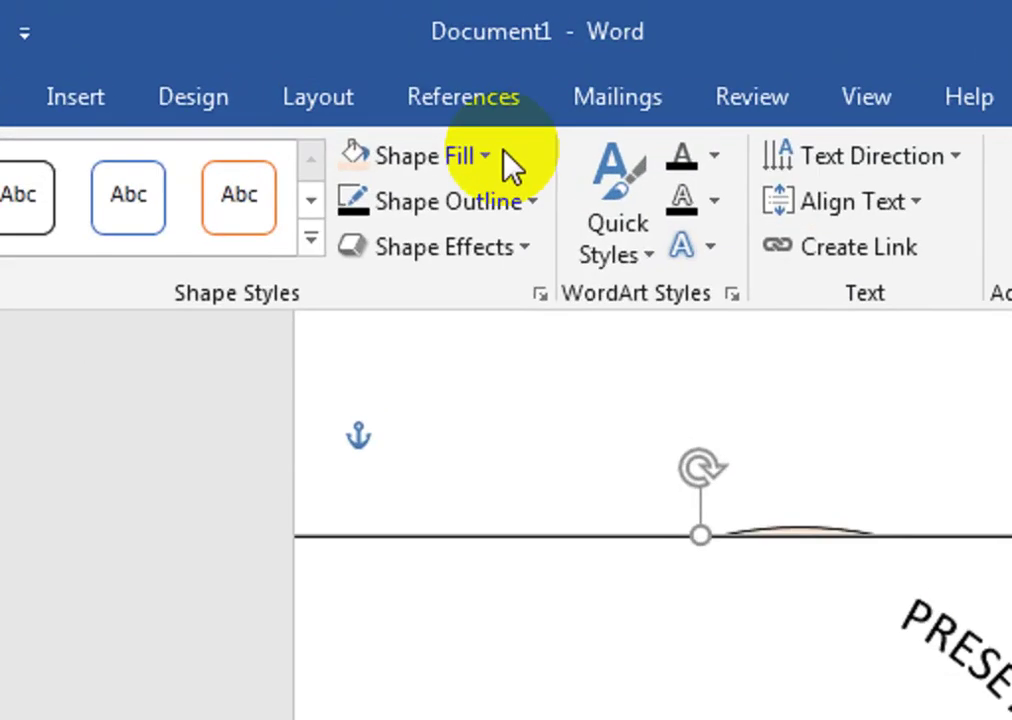
click(351, 79)
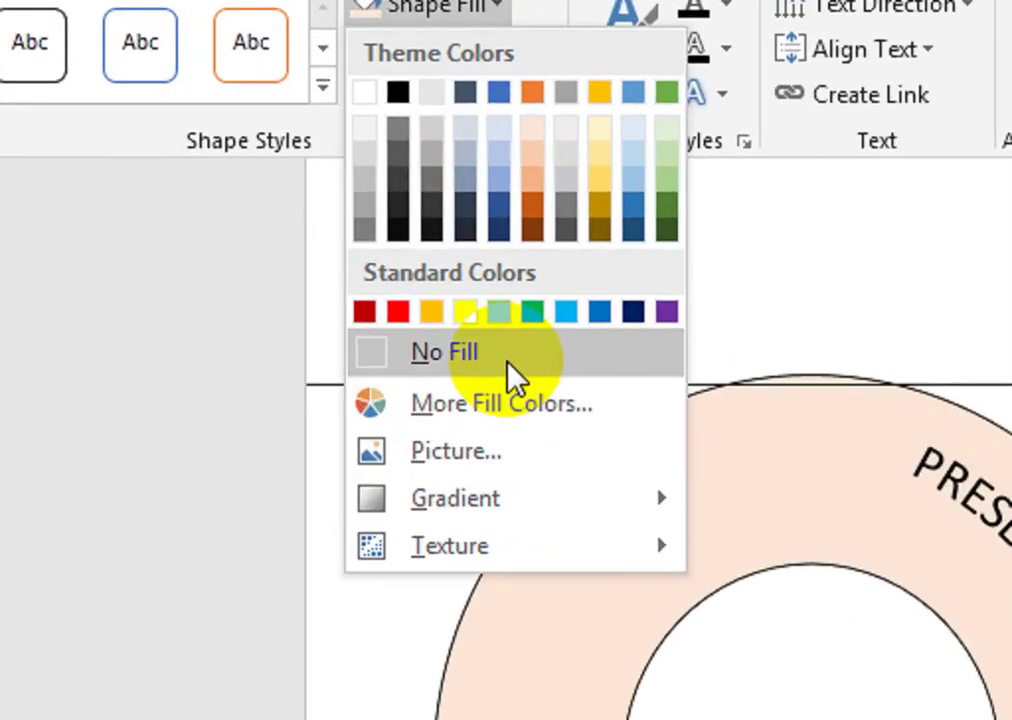
click(508, 360)
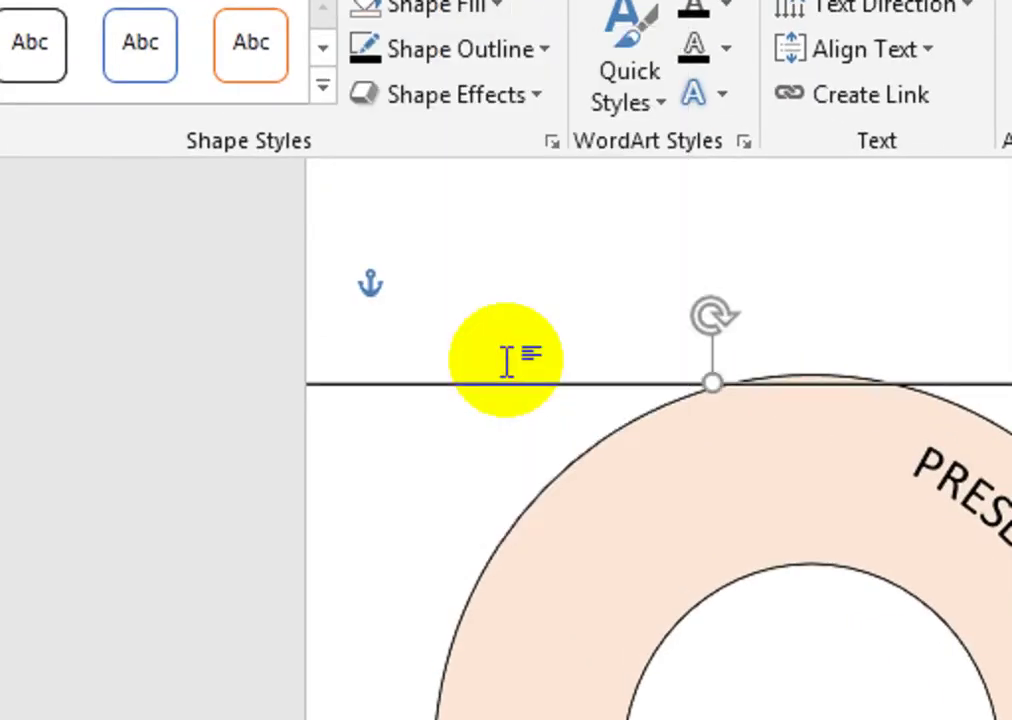
click(466, 62)
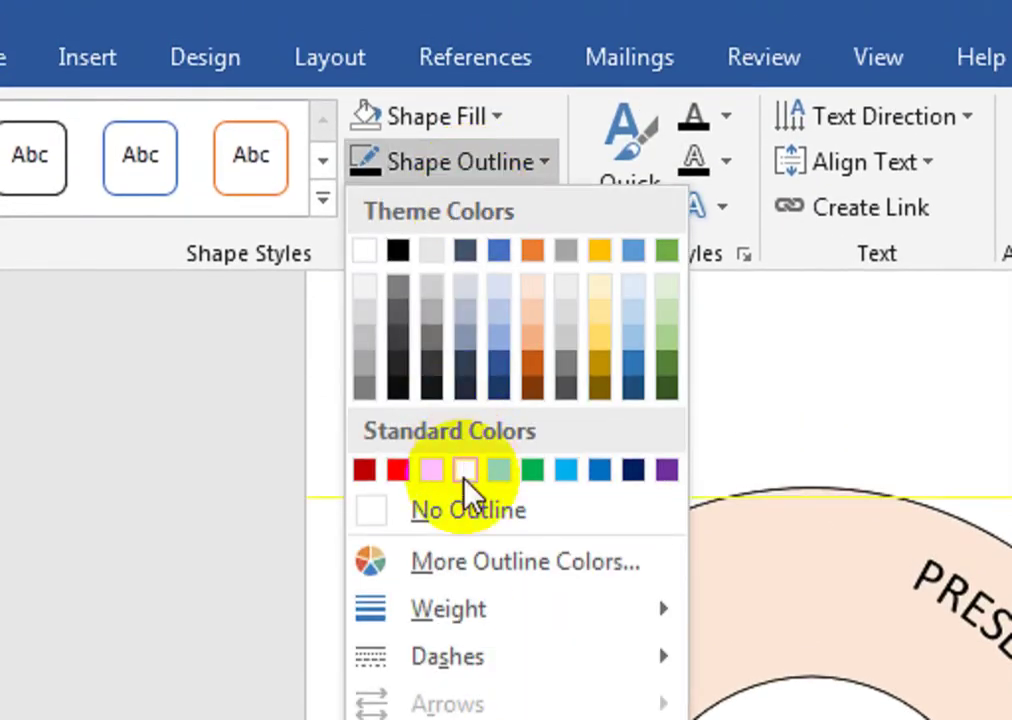
click(479, 406)
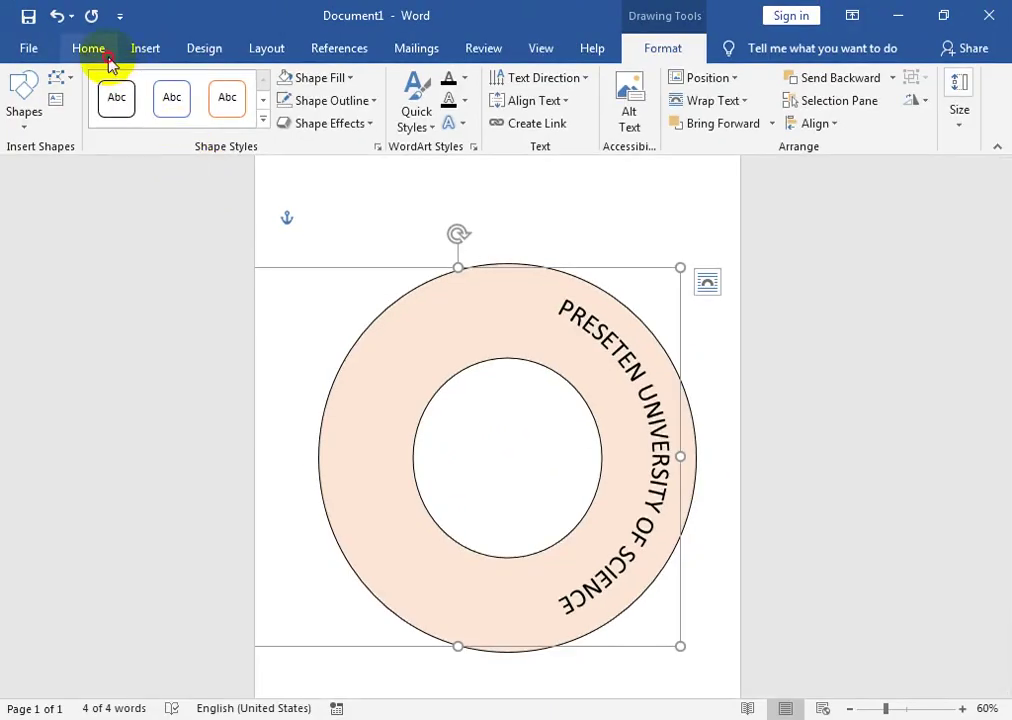
- Make the curved text bold and enlarge it to font size 48
click(100, 52)
click(86, 117)
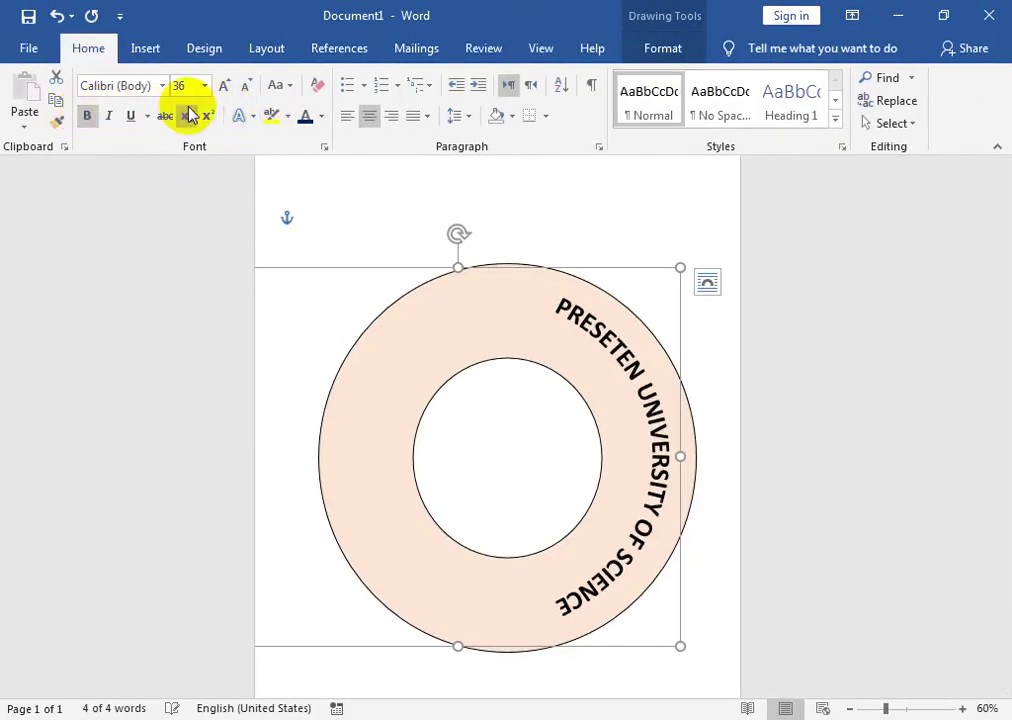
click(224, 86)
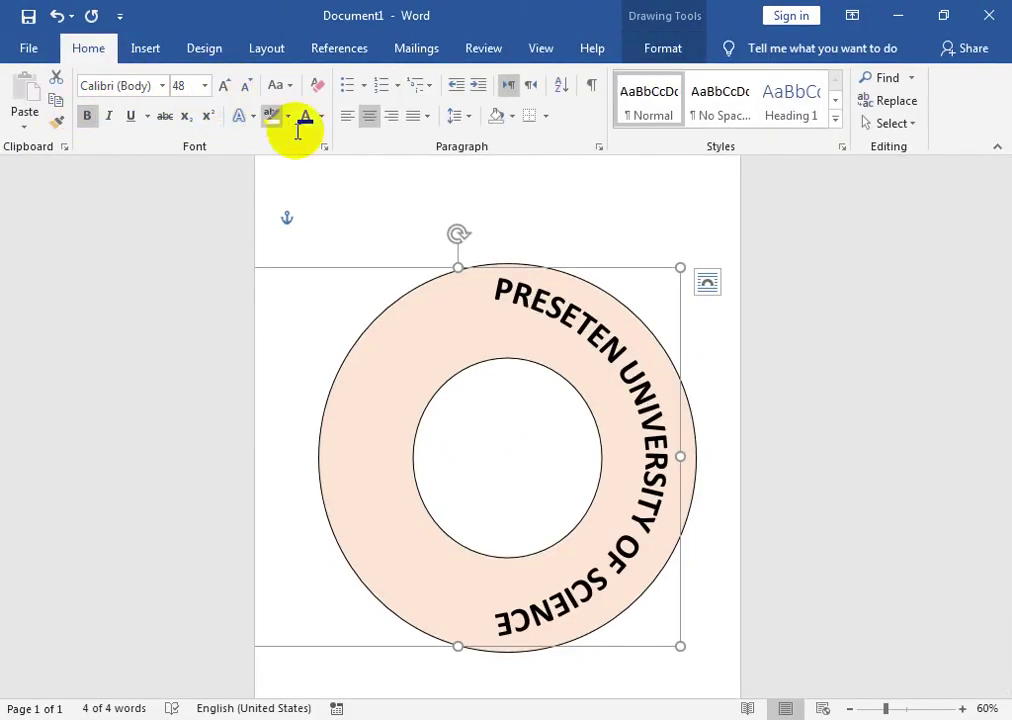
- Shorten the curved text's box from its upper edge and nudge the box slightly on the ring
drag(455, 268, 458, 286)
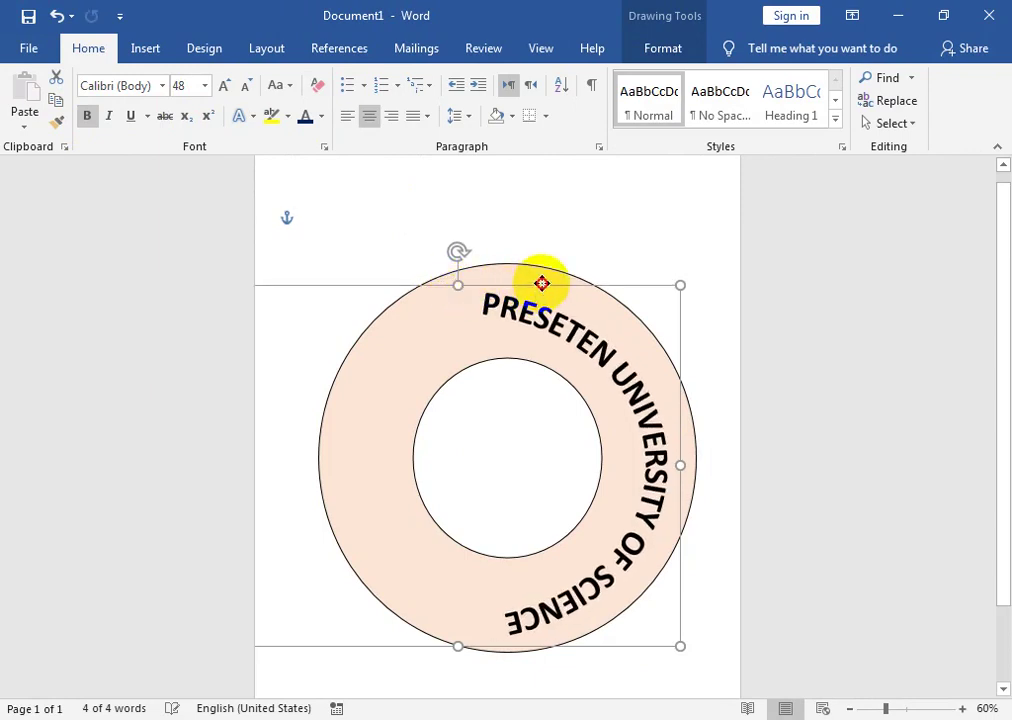
triple_click(490, 313)
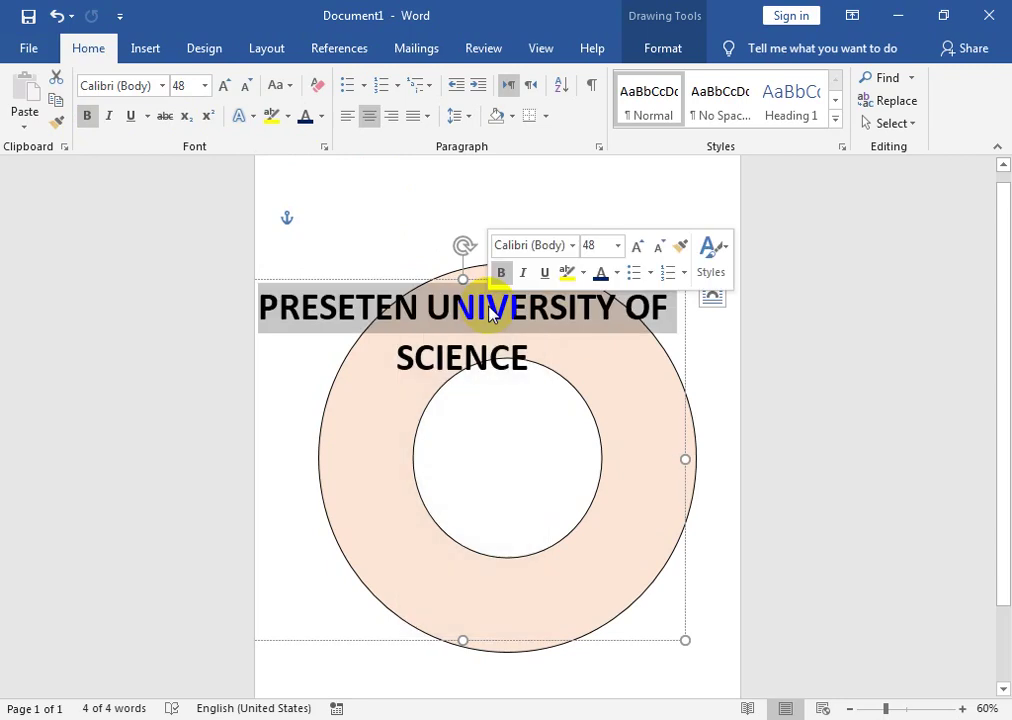
click(512, 358)
click(540, 360)
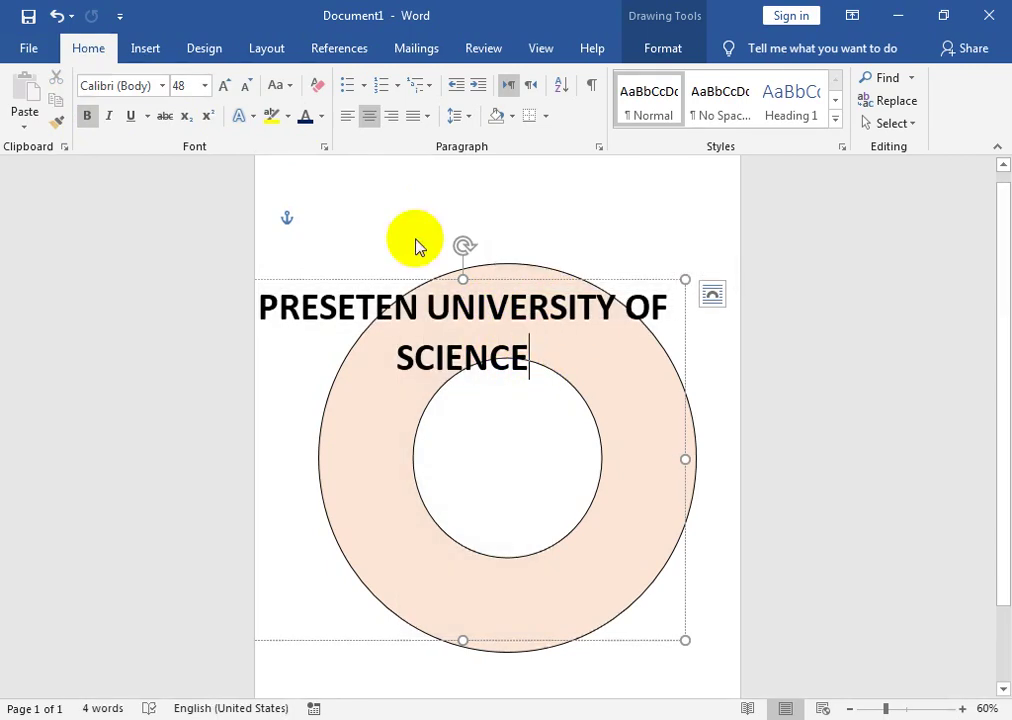
- Reduce the curved text's font size to 36
click(153, 57)
click(488, 230)
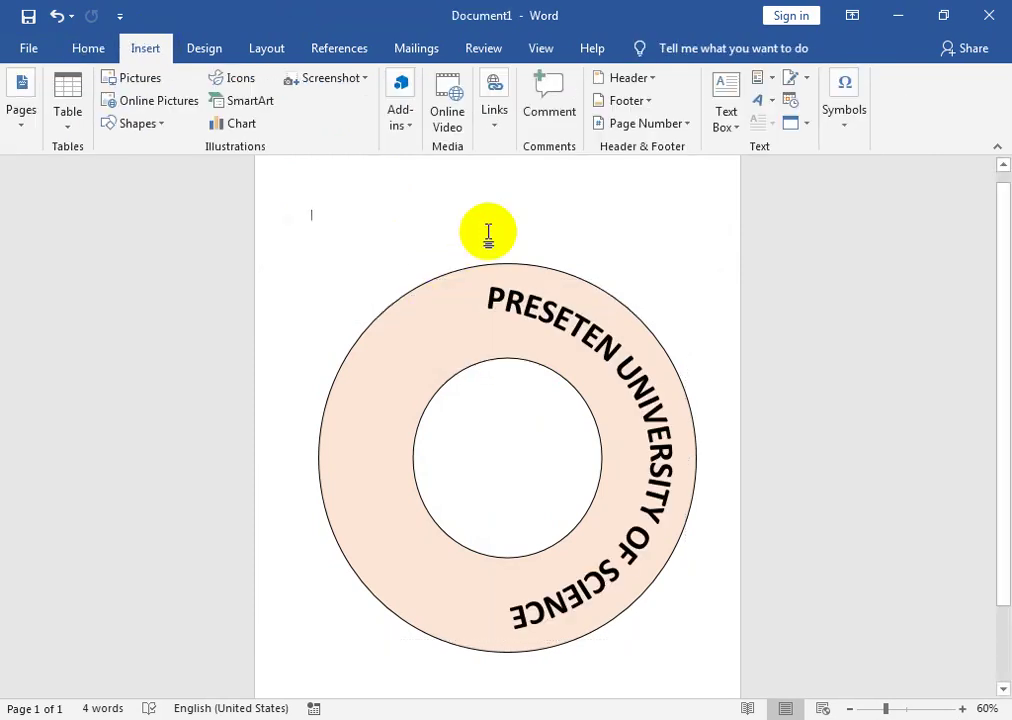
click(510, 302)
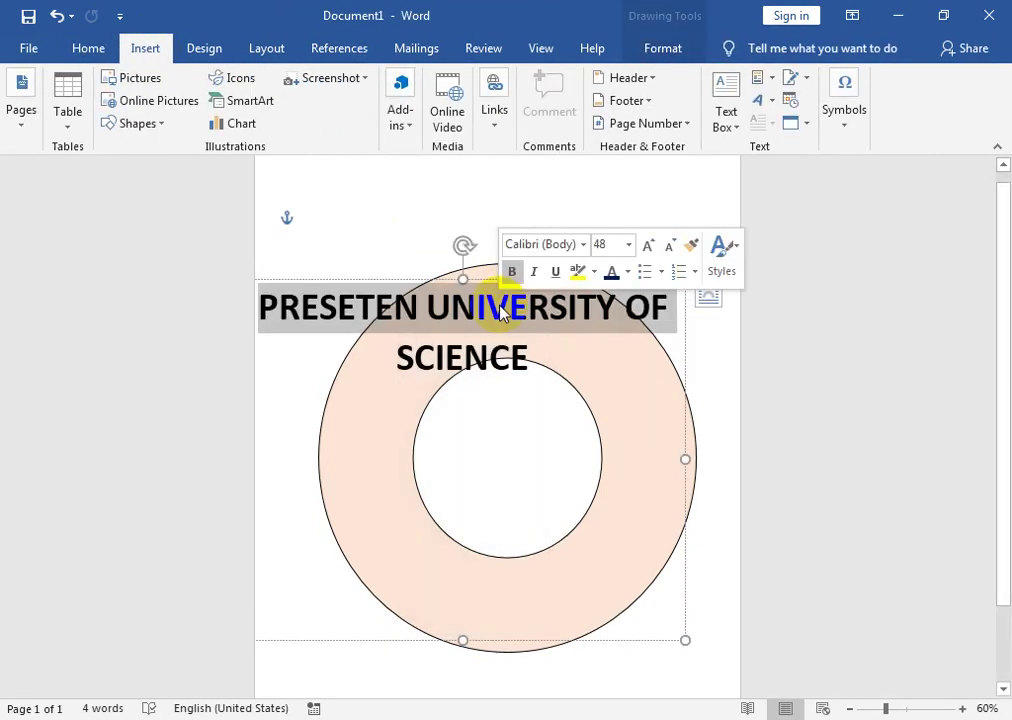
click(482, 278)
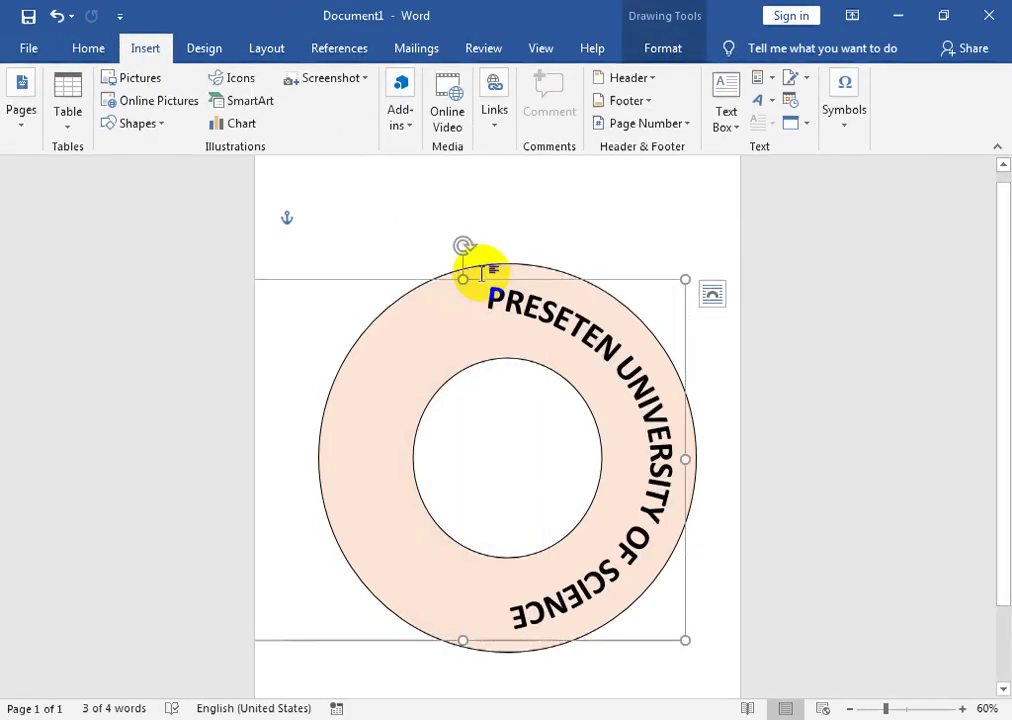
click(97, 47)
click(241, 88)
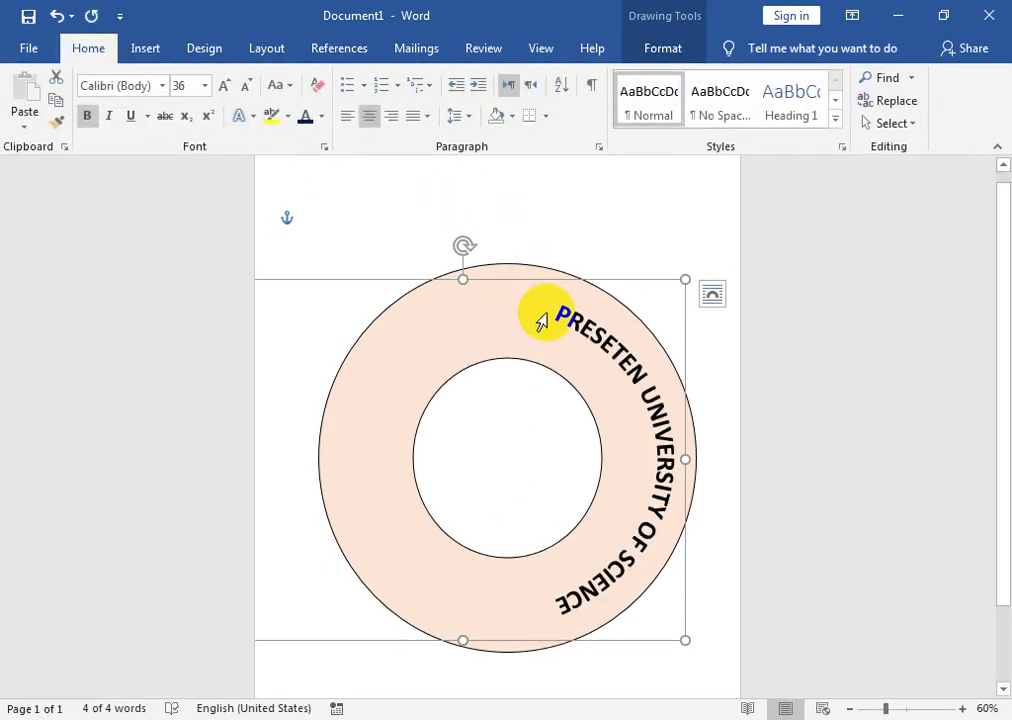
- Shift the curved text's box slightly left and extend its lower edge to the ring's bottom
mouse_move(524, 280)
mouse_down()
mouse_move(497, 264)
mouse_move(506, 278)
mouse_up()
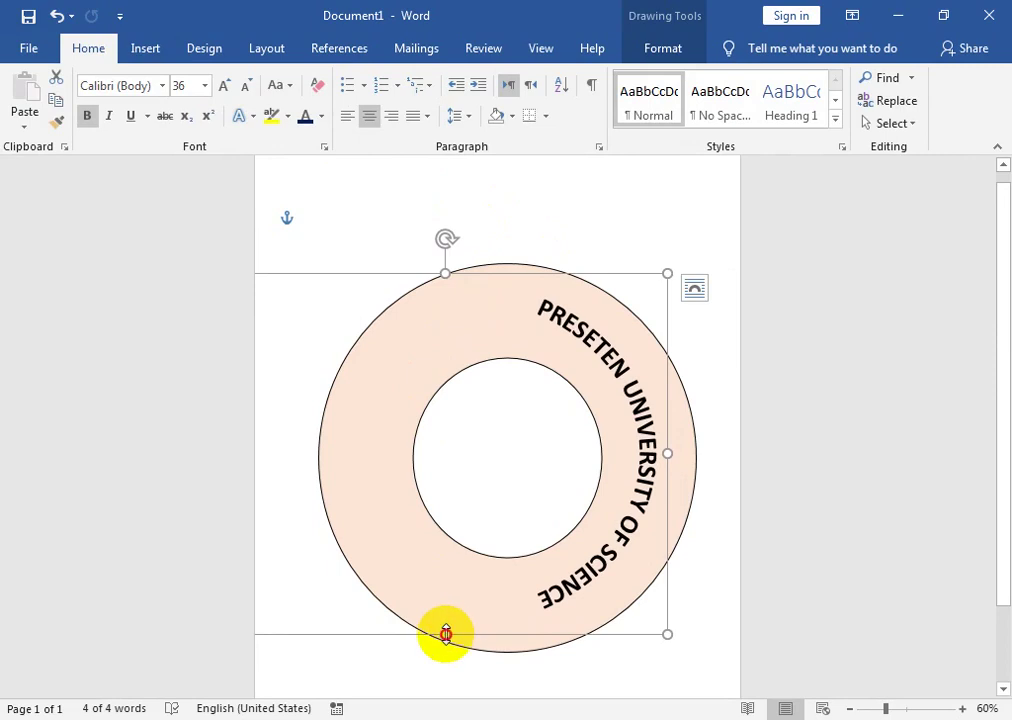
drag(446, 636, 447, 650)
click(565, 218)
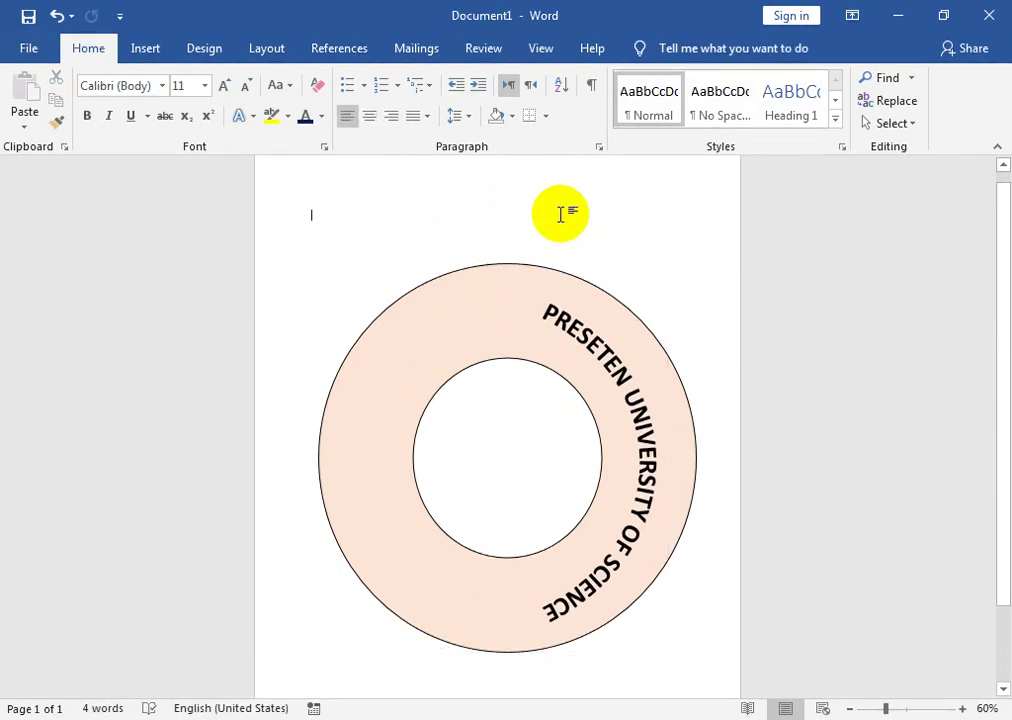
- Draw a small five-point star on the lower-left part of the ring
click(144, 50)
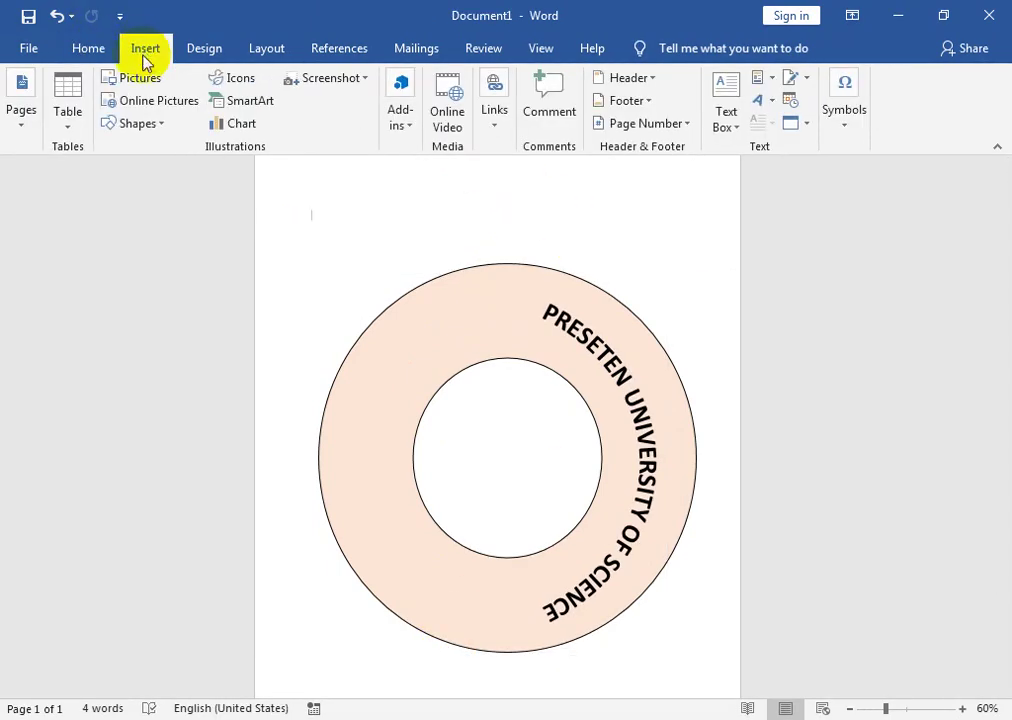
click(150, 125)
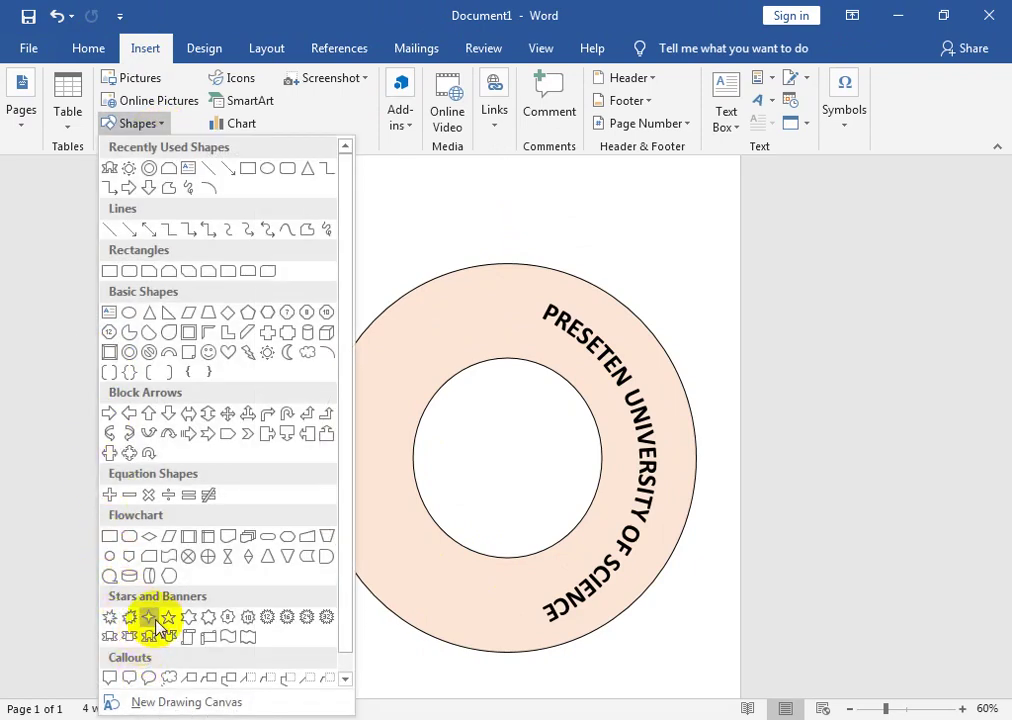
click(168, 620)
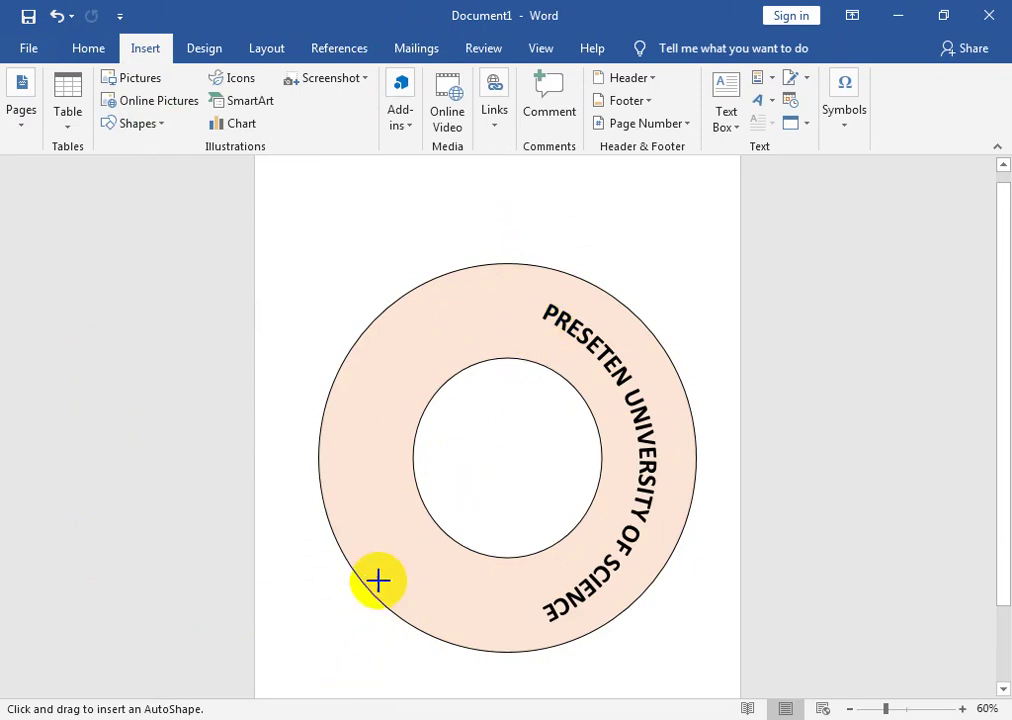
drag(417, 558, 461, 606)
- Rotate the curved text's box a quarter turn counterclockwise, then fit it so the text arcs along the ring's upper half
click(665, 403)
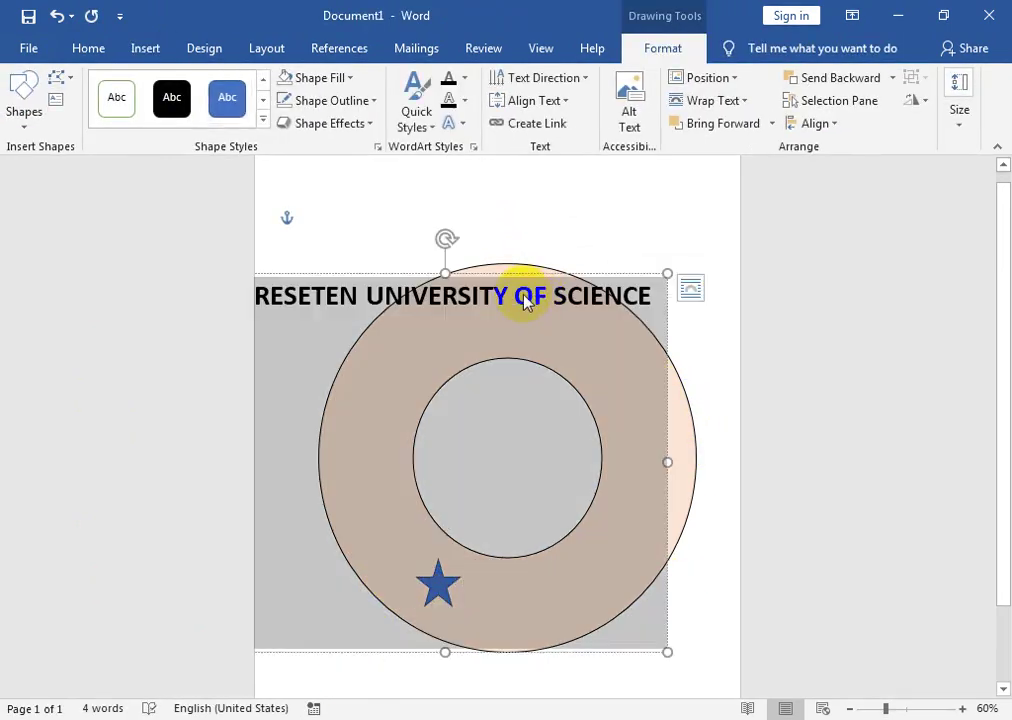
click(491, 304)
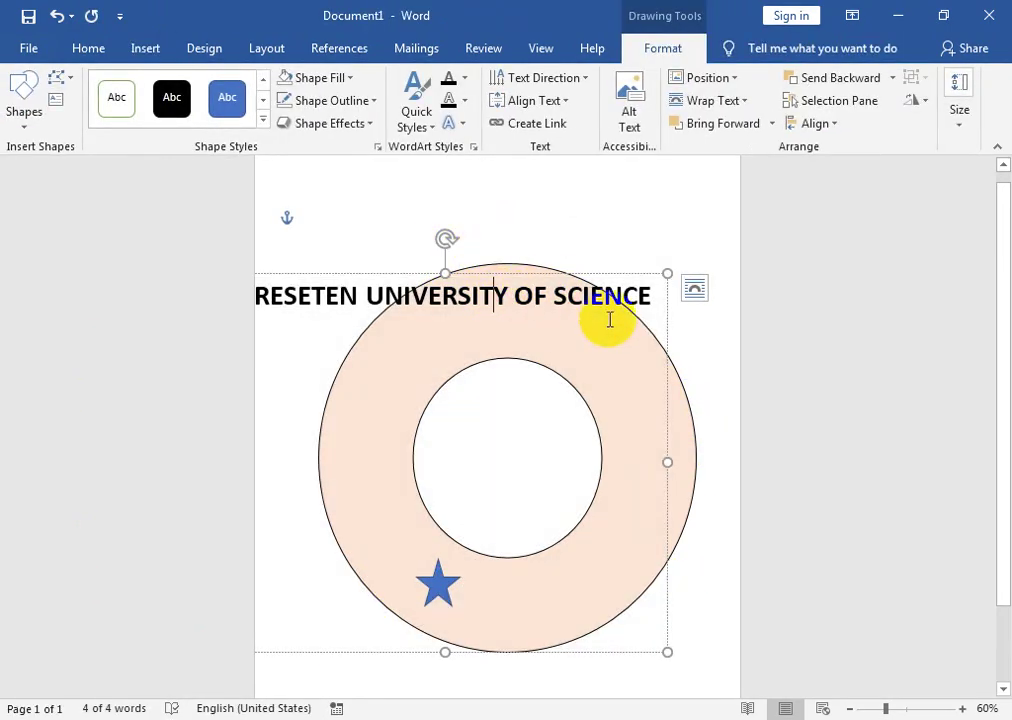
click(646, 278)
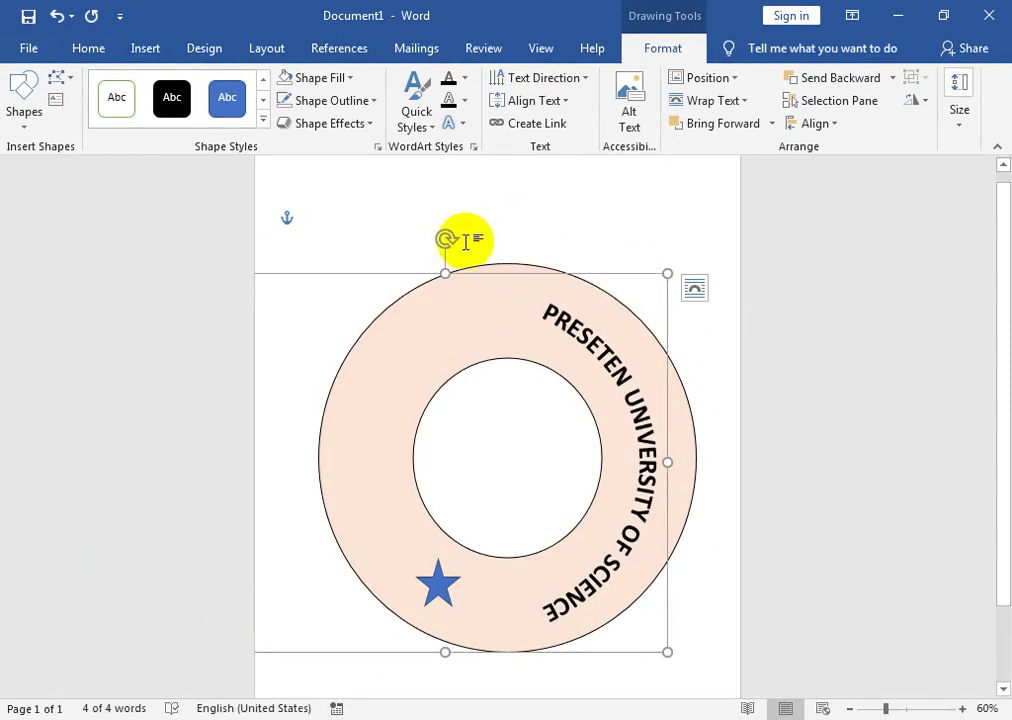
drag(448, 243, 242, 458)
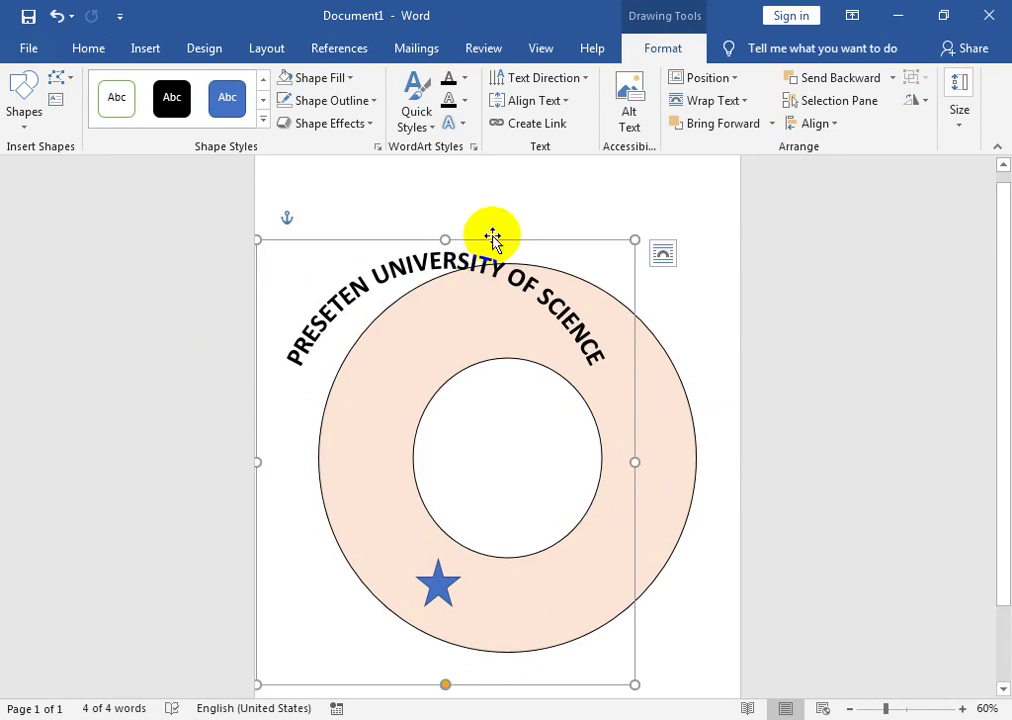
drag(498, 243, 516, 288)
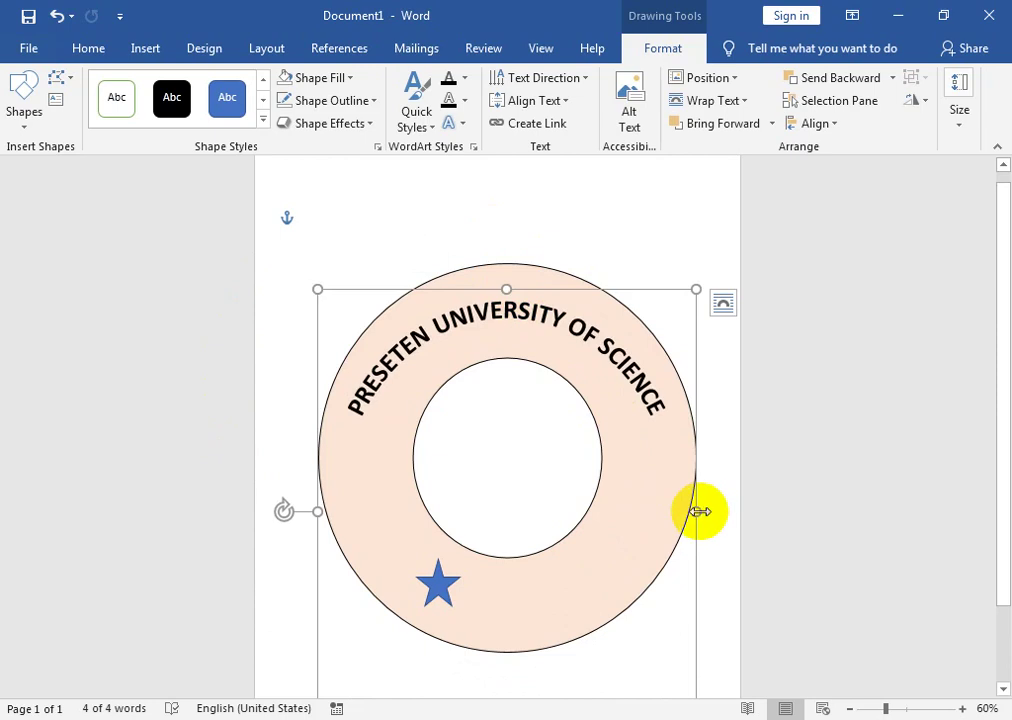
drag(689, 511, 689, 511)
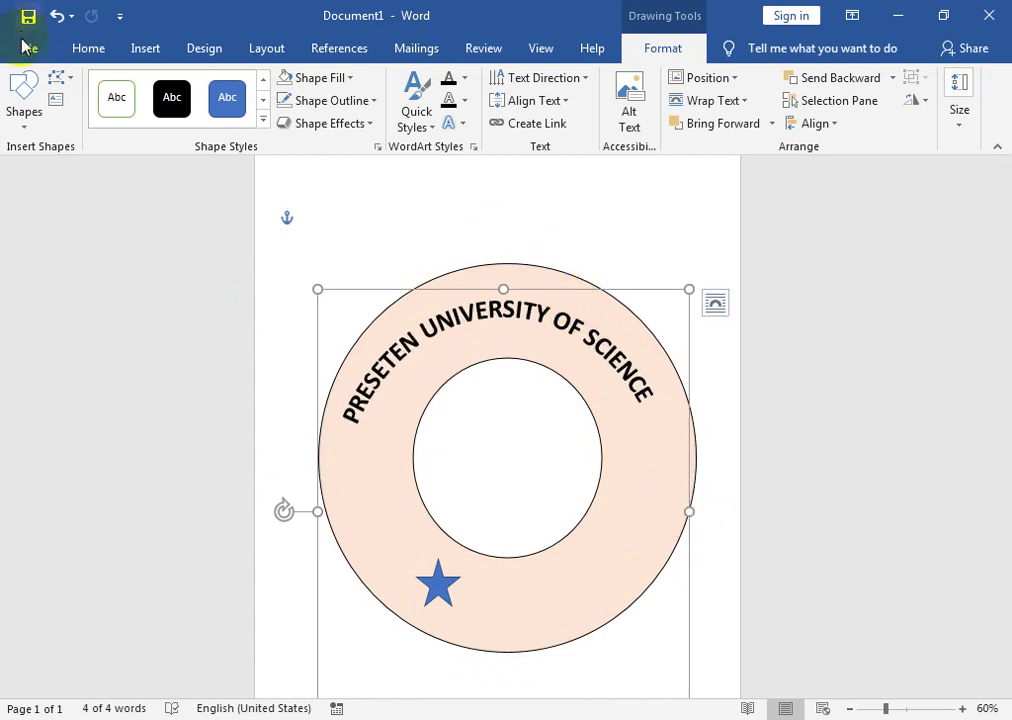
- Center-align the curved text and fine-tune its box's position and tilt to balance the arc over the ring's upper half
click(100, 58)
click(371, 118)
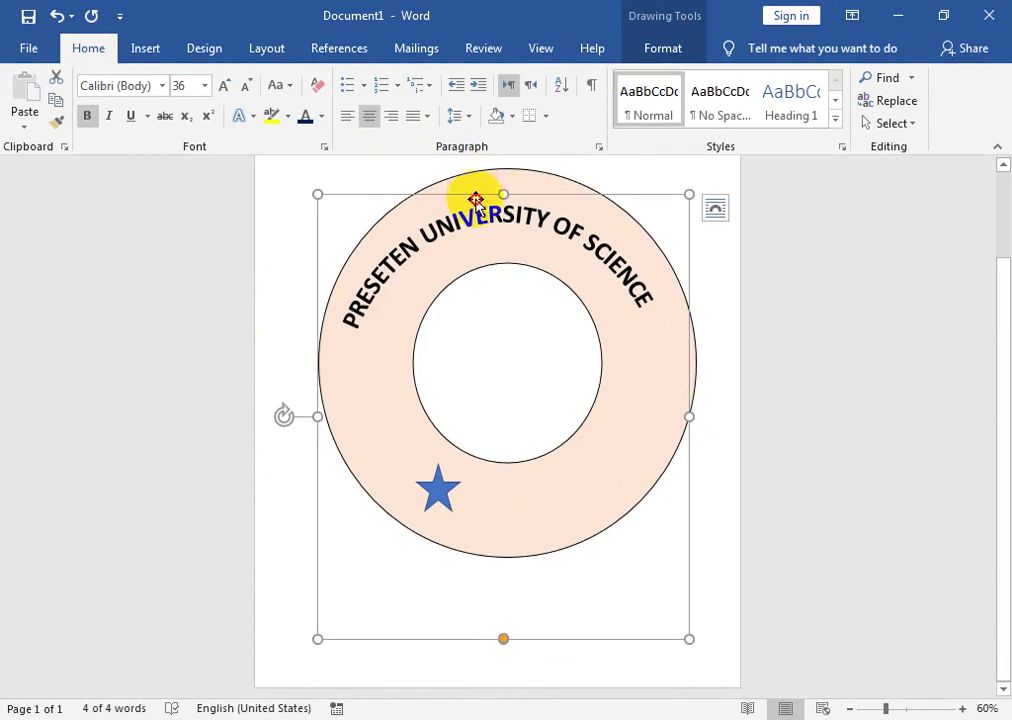
drag(476, 200, 485, 192)
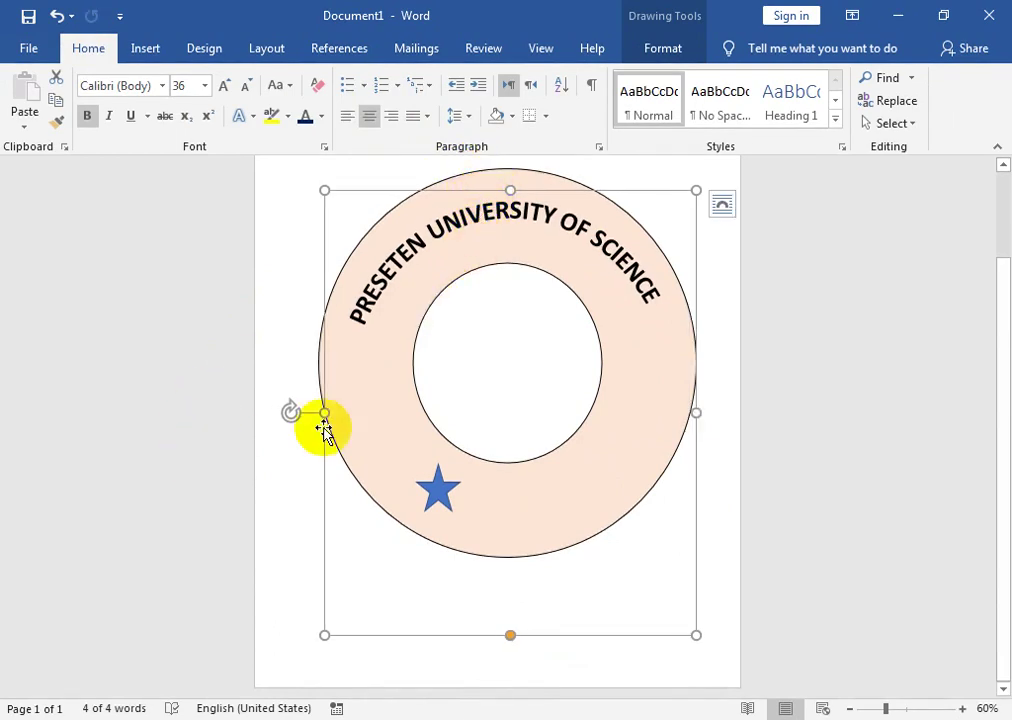
drag(291, 415, 291, 400)
drag(486, 190, 478, 195)
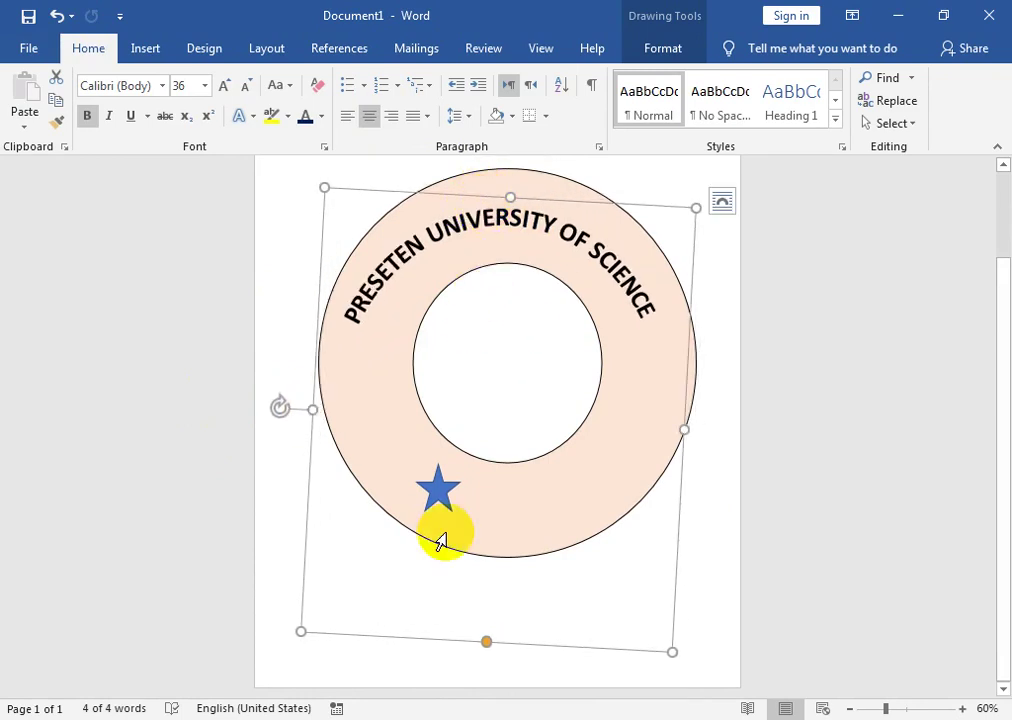
- Move the star to the ring's right side, just below the end of the curved text
click(438, 488)
drag(487, 463, 656, 352)
key(ctrl+z)
click(458, 481)
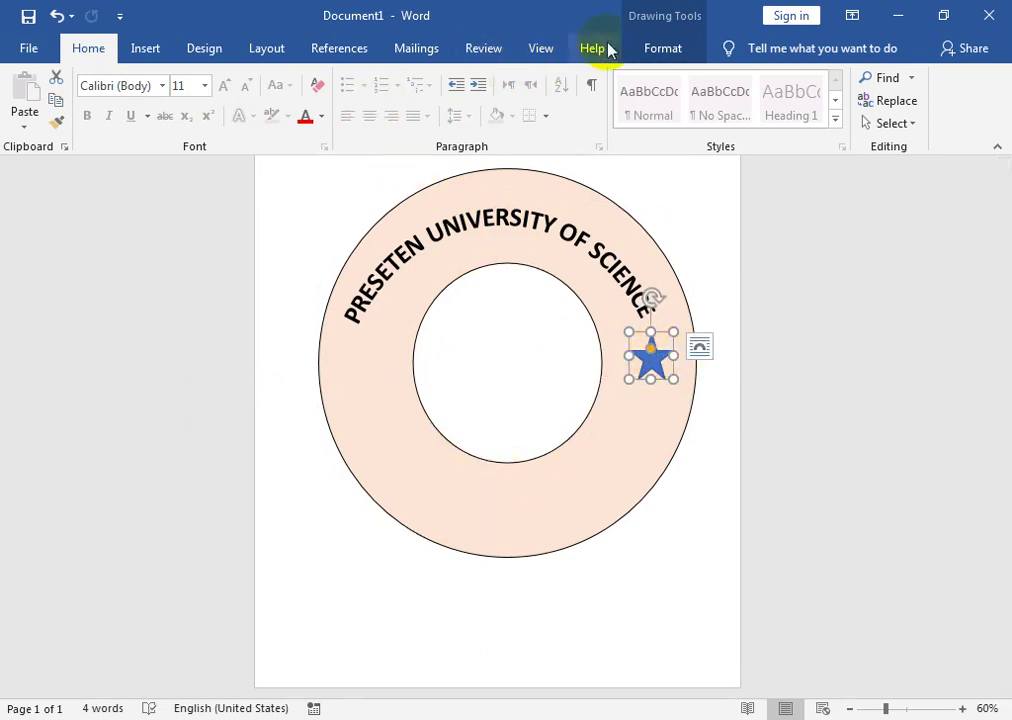
- Give the star a black fill with no outline and place a copy of it on the ring's left side
click(296, 78)
click(296, 121)
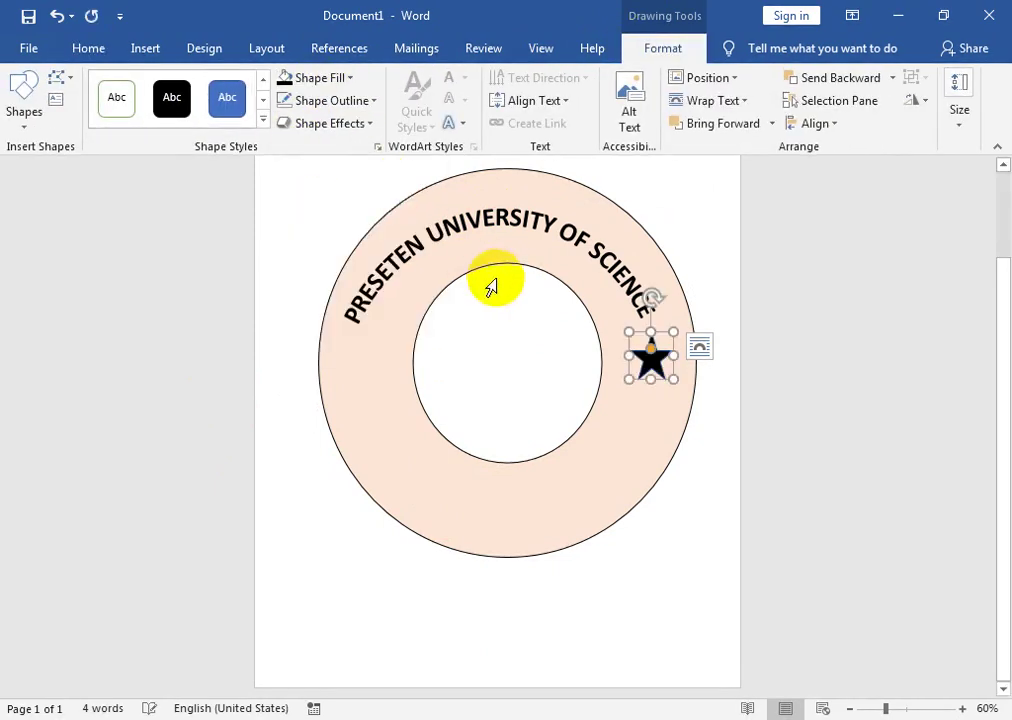
click(361, 101)
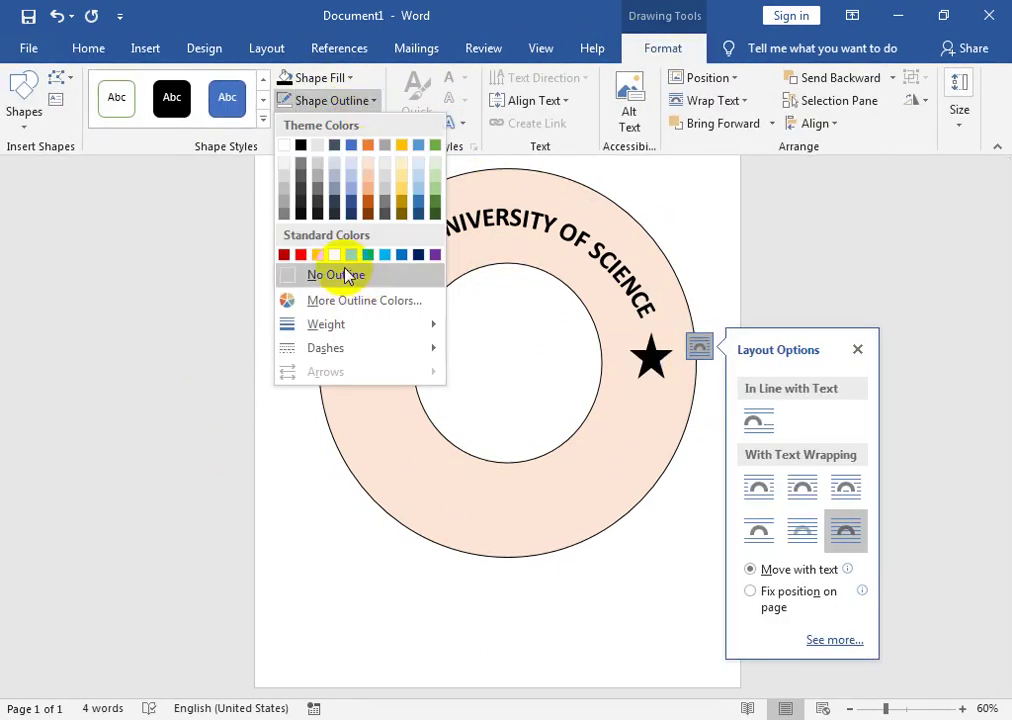
click(342, 275)
drag(650, 366, 362, 373)
- Try to duplicate the curved text by pasting it while its content is selected, and undo the paste
triple_click(429, 235)
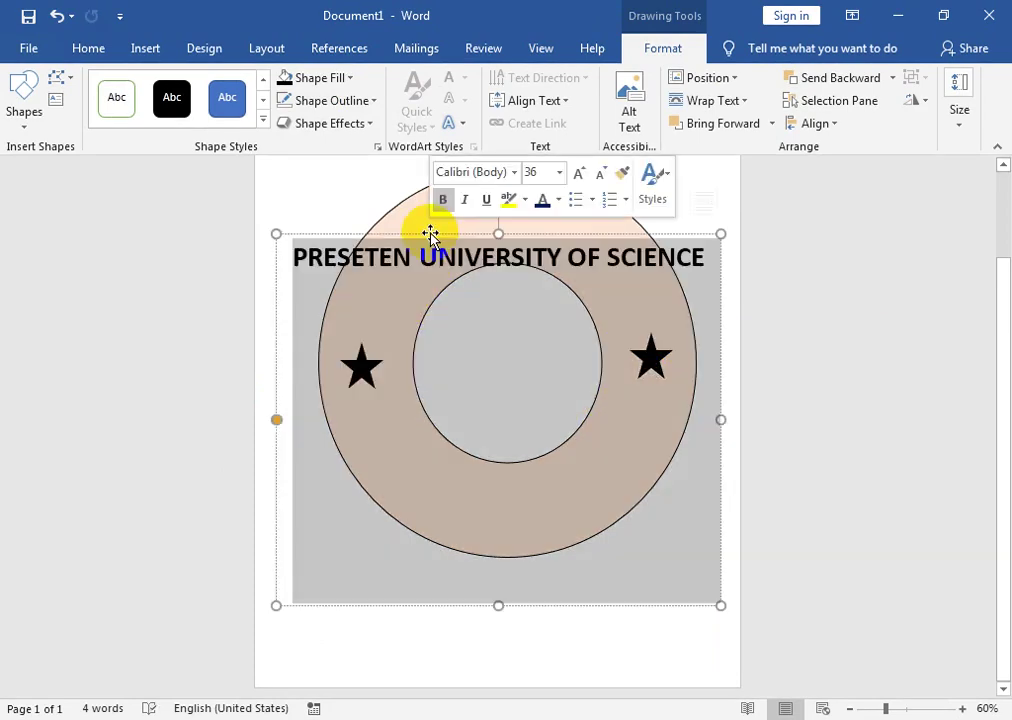
click(434, 237)
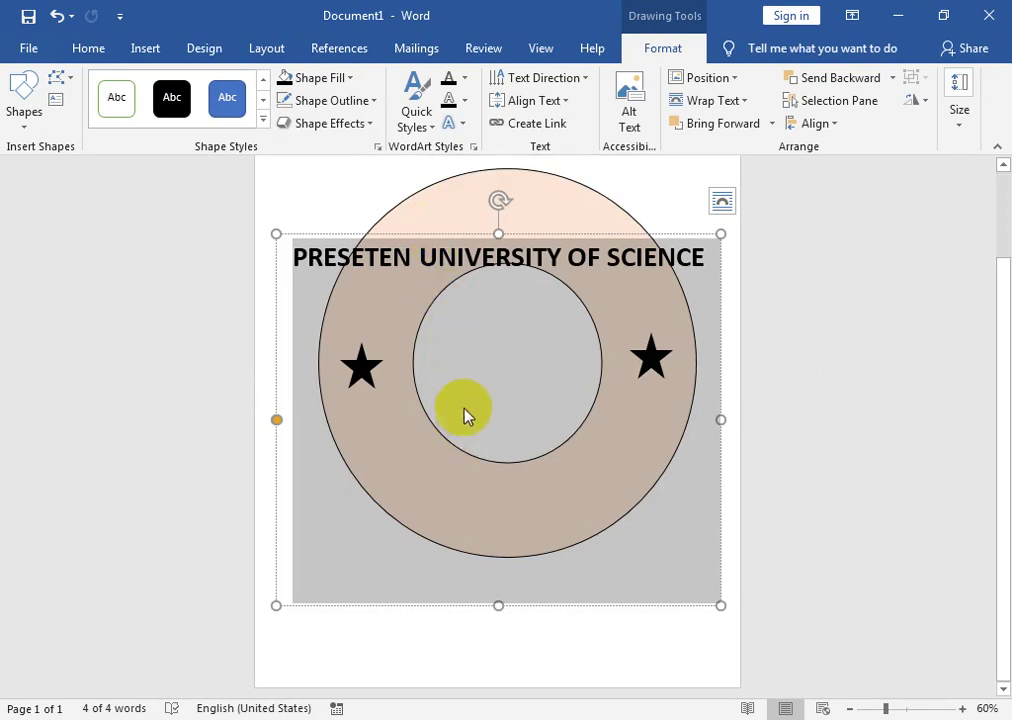
key(ctrl+v)
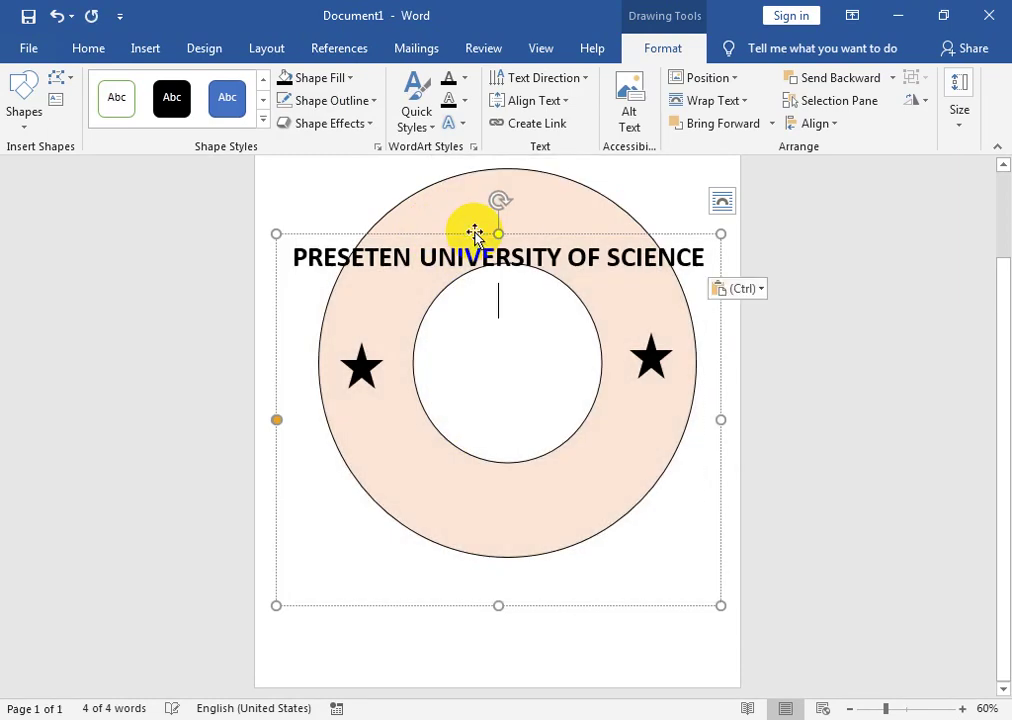
key(ctrl+z)
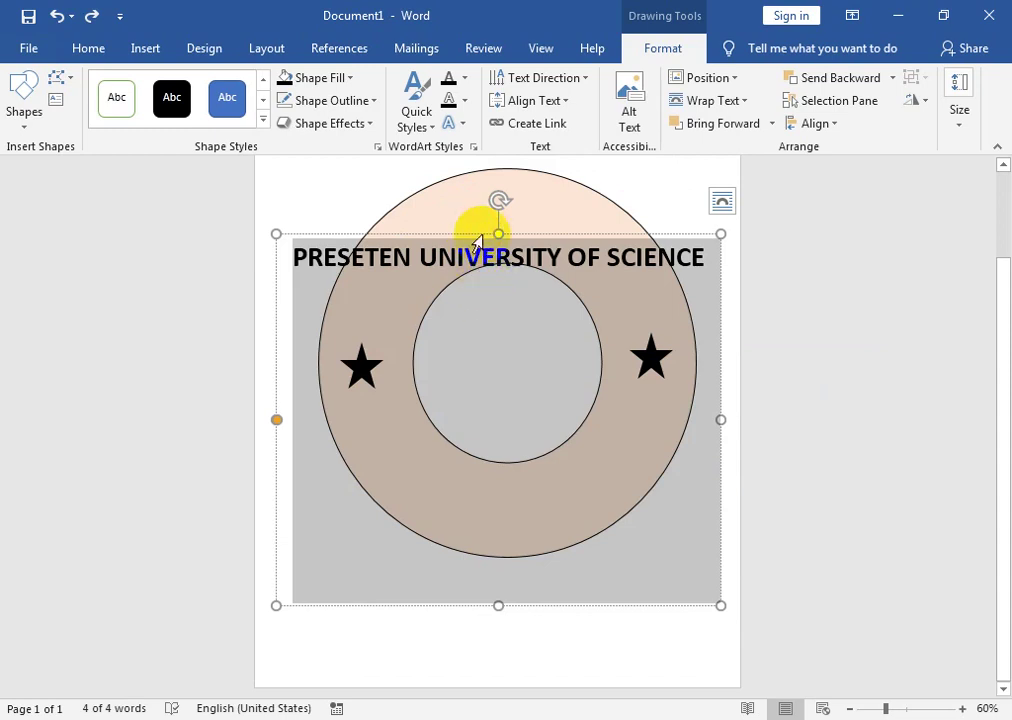
- Duplicate the curved text's box below the original and turn the copy upside down
click(481, 235)
drag(502, 204, 510, 337)
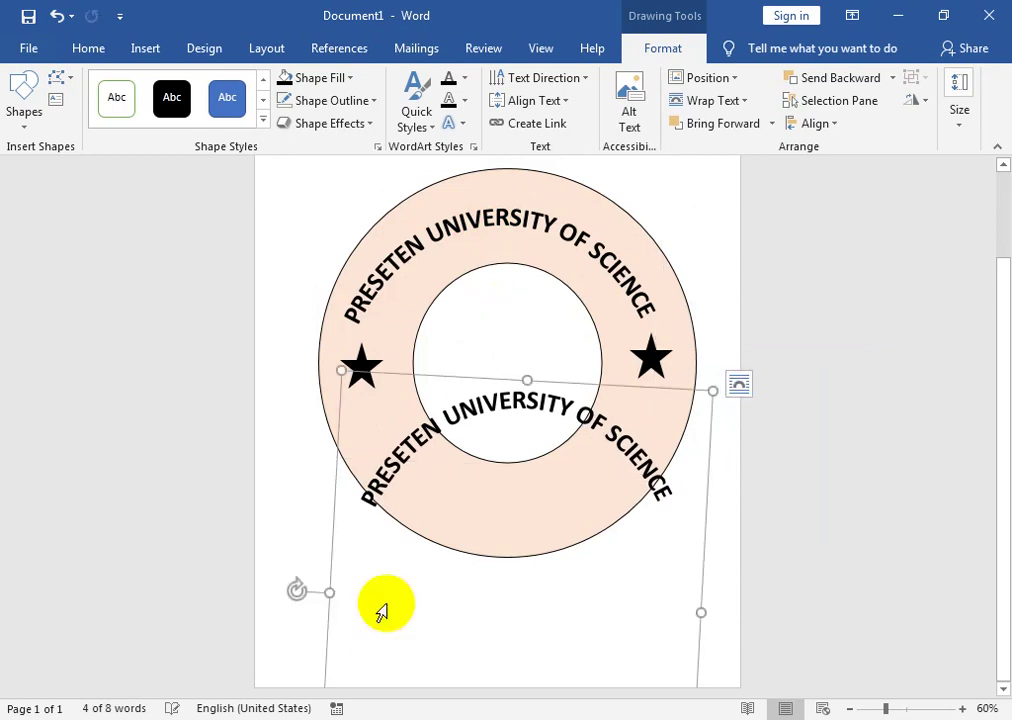
drag(301, 591, 817, 591)
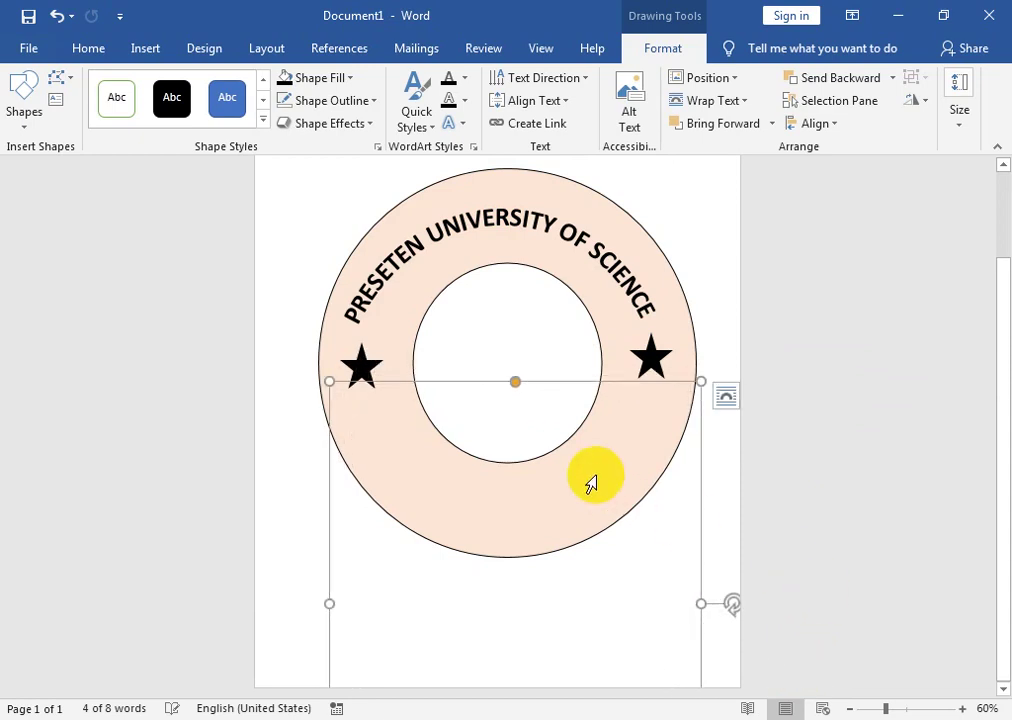
- Move the inverted text copy up into the ring's lower half and narrow its box so the text sits centered there
drag(580, 383, 577, 179)
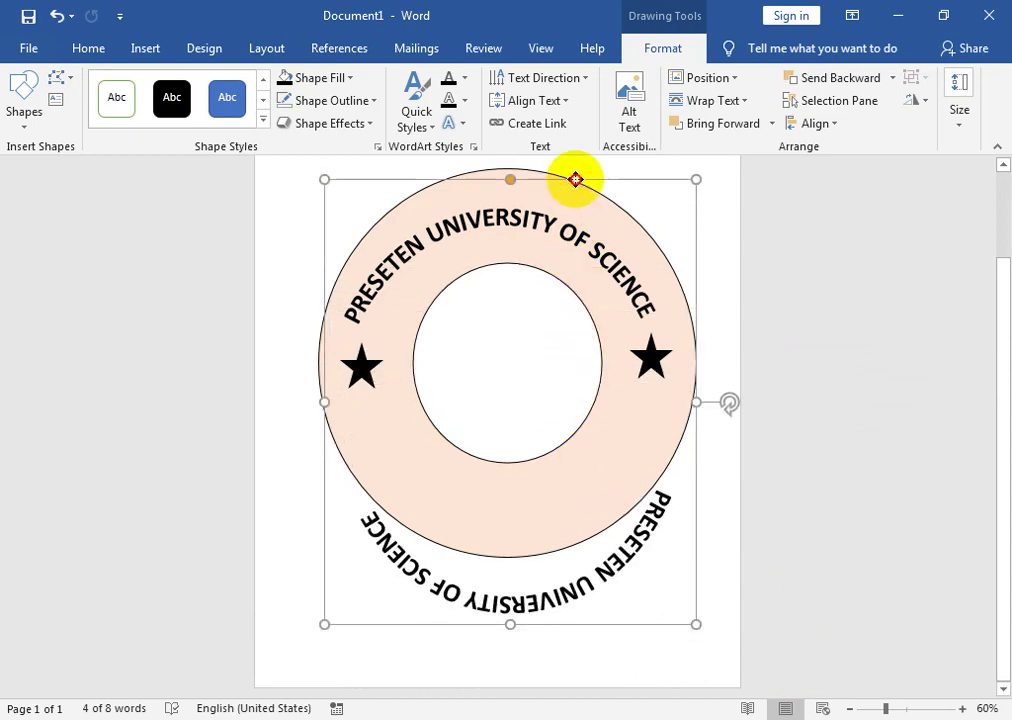
drag(549, 599, 543, 533)
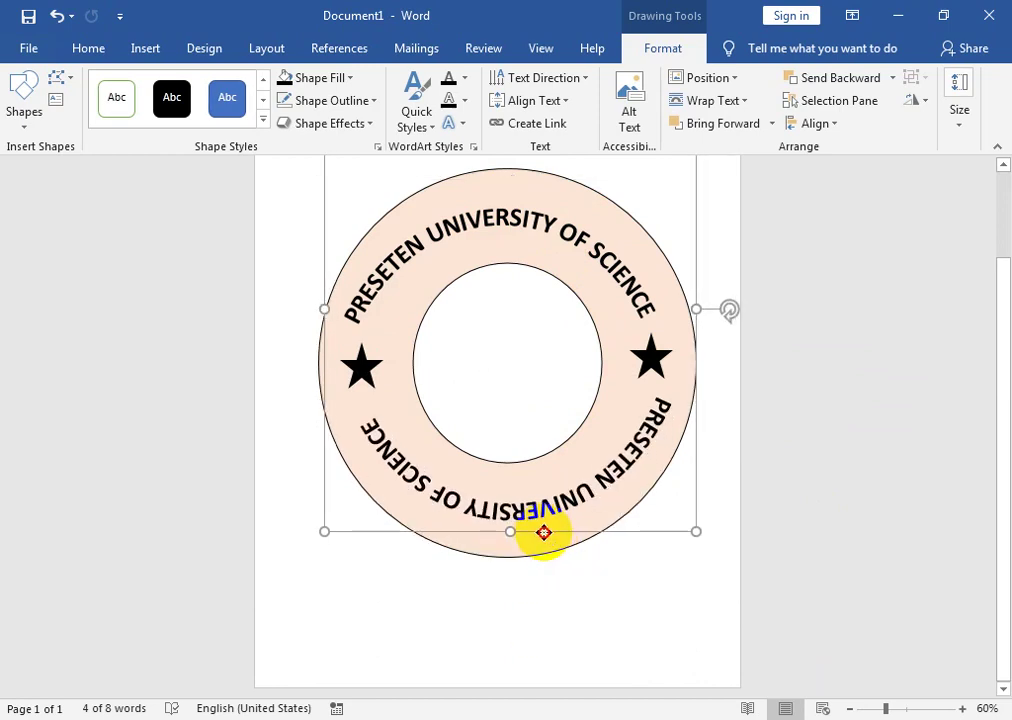
drag(1003, 366, 1004, 328)
drag(324, 351, 356, 351)
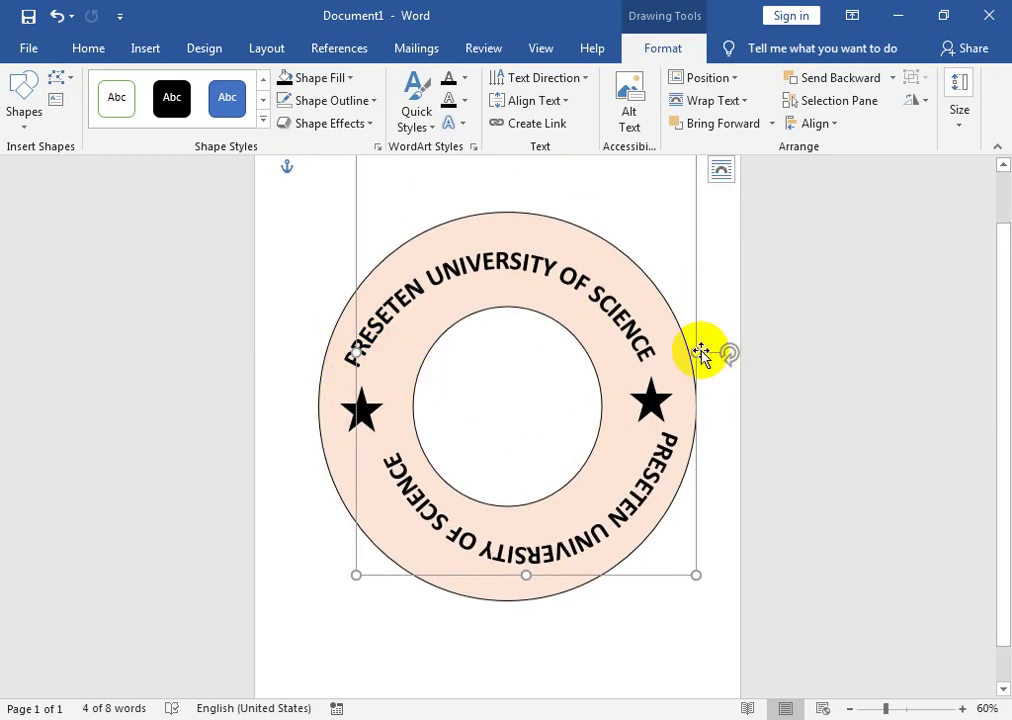
drag(690, 342, 682, 349)
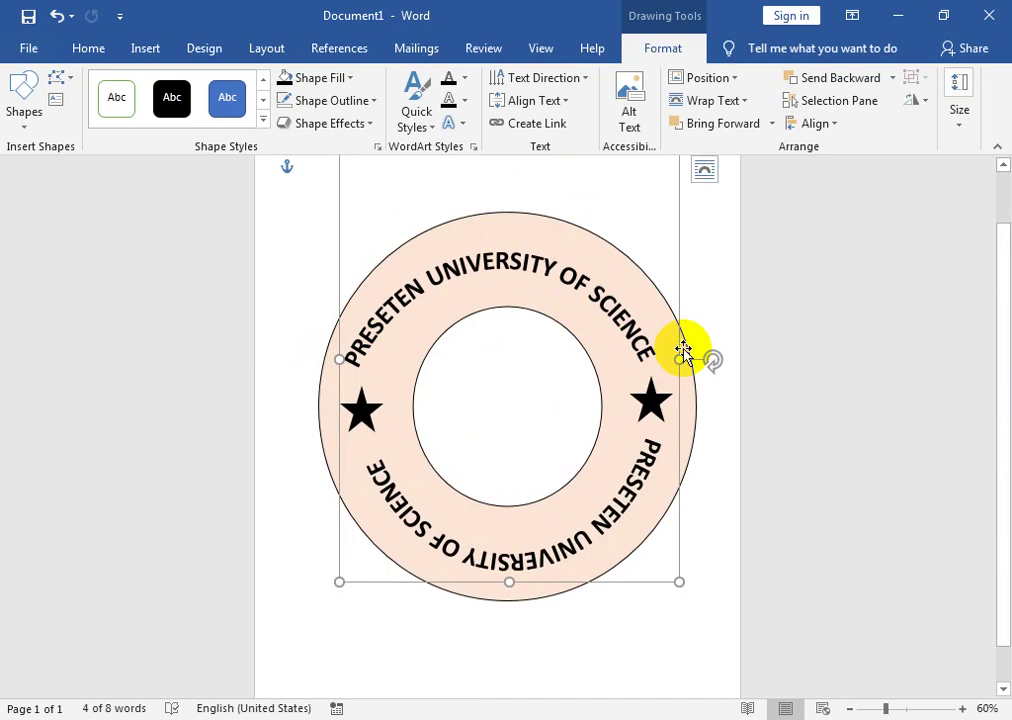
- Resize, tilt and reposition the upper curved text's box so its text sits evenly between the stars along the ring's upper half
click(501, 294)
click(358, 327)
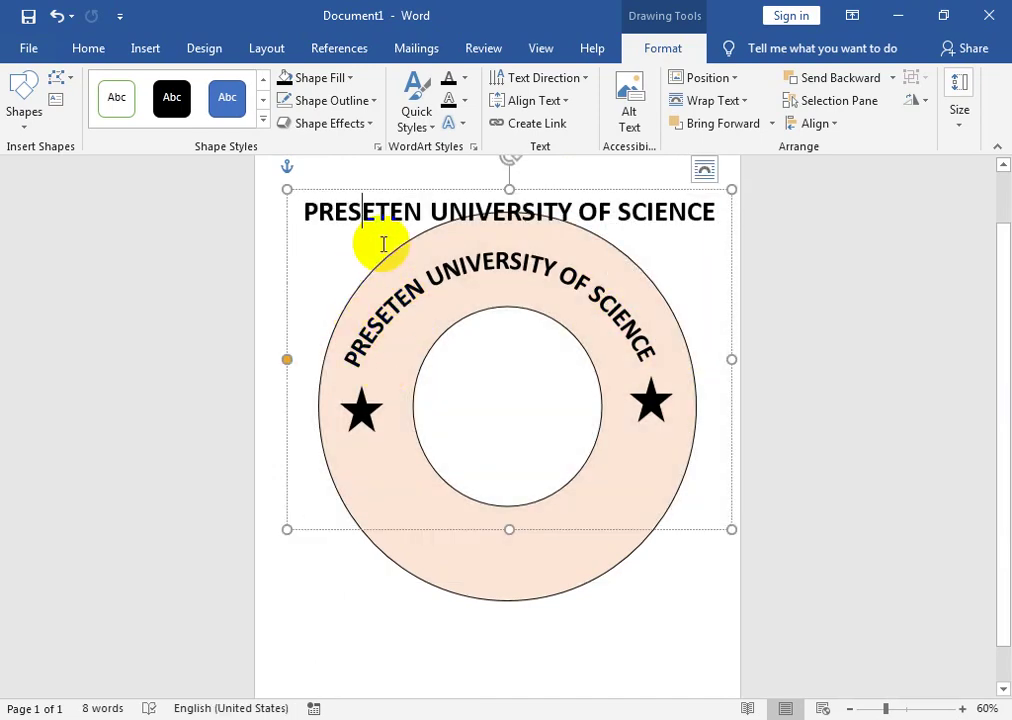
click(704, 169)
click(672, 563)
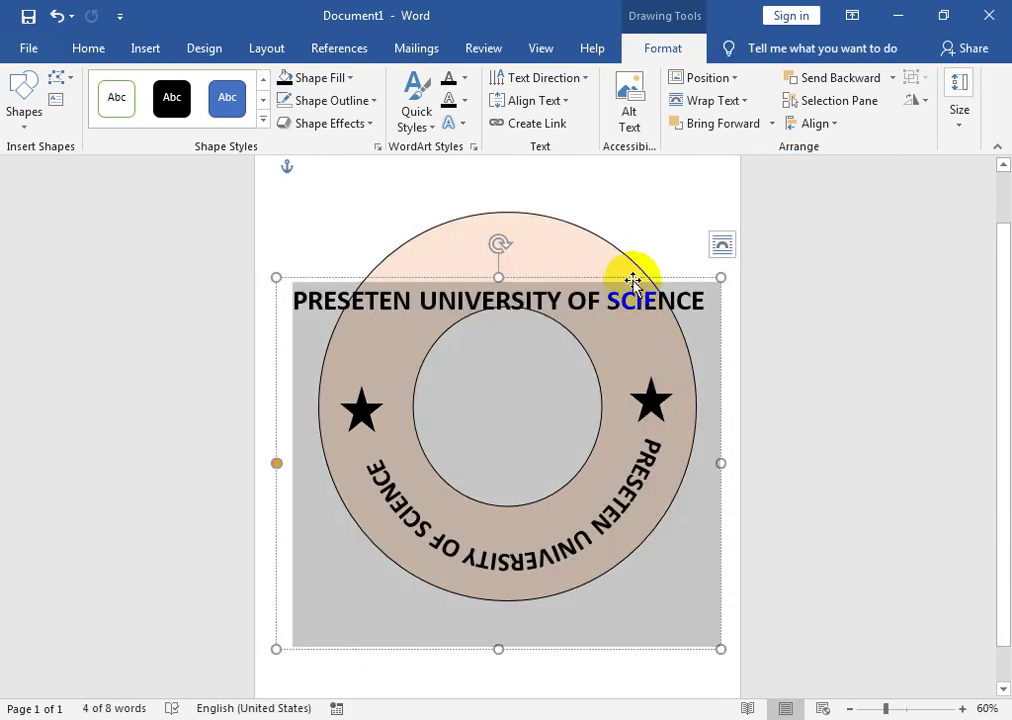
click(632, 280)
drag(684, 473, 696, 470)
drag(311, 450, 328, 452)
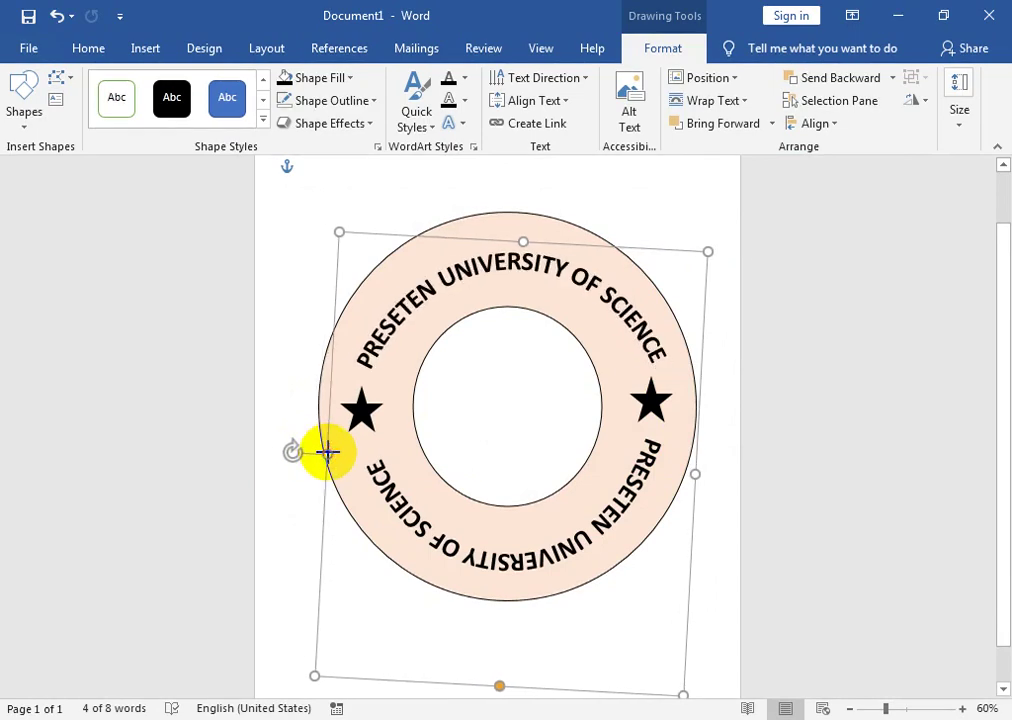
click(527, 235)
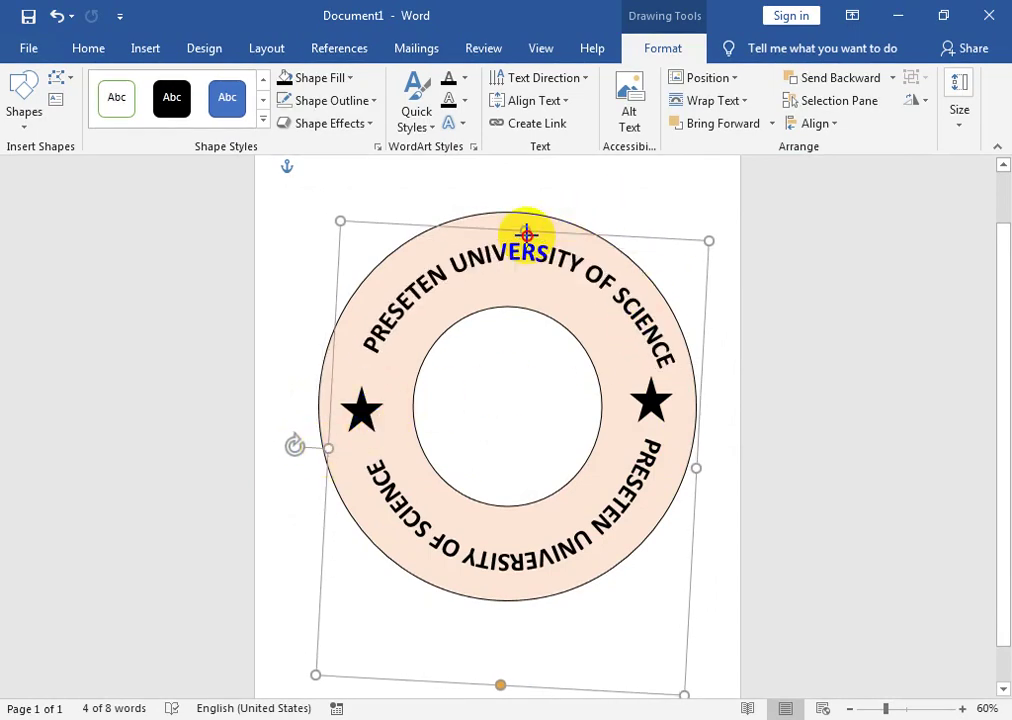
key(Escape)
drag(605, 235, 589, 240)
click(858, 535)
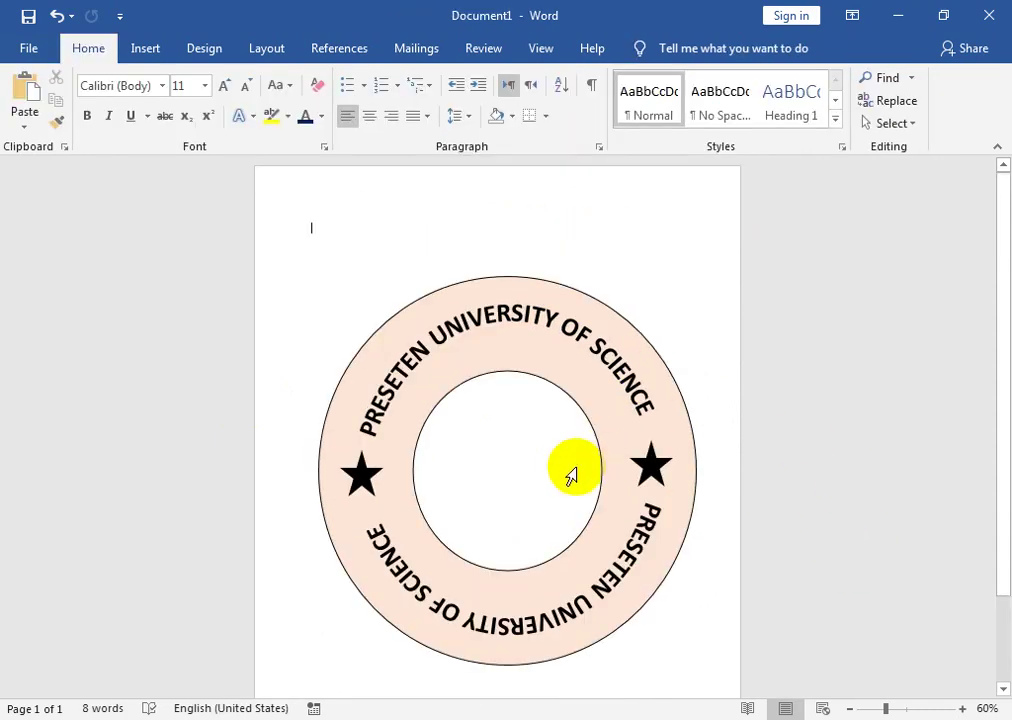
- Draw a rectangle over the white inner circle, nearly as wide as the circle
triple_click(578, 452)
click(142, 47)
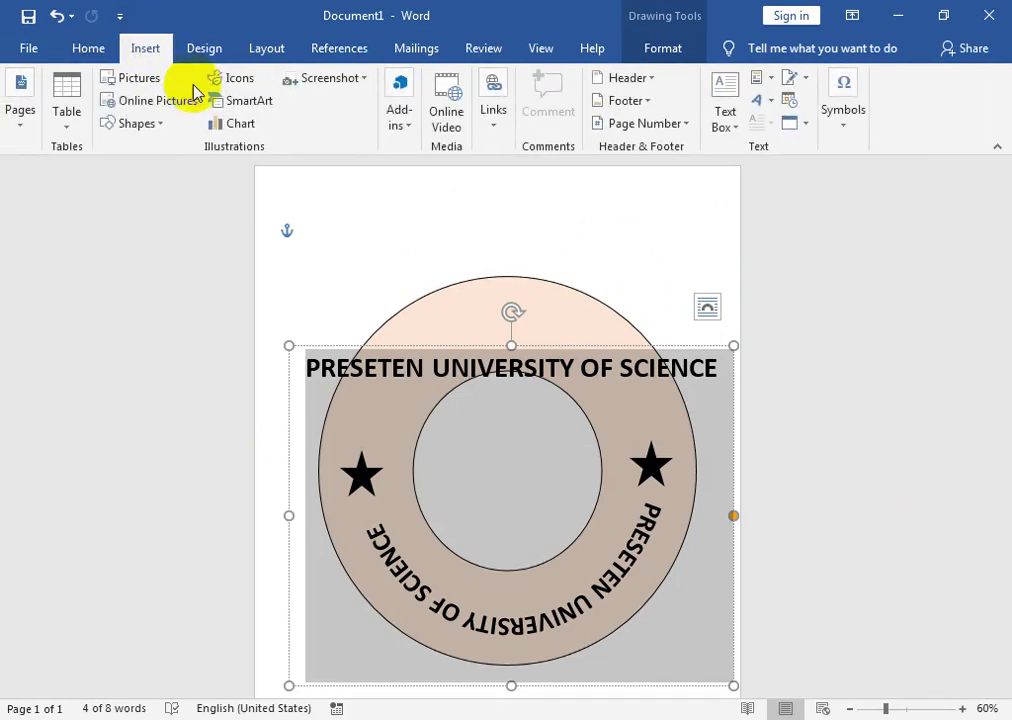
click(140, 123)
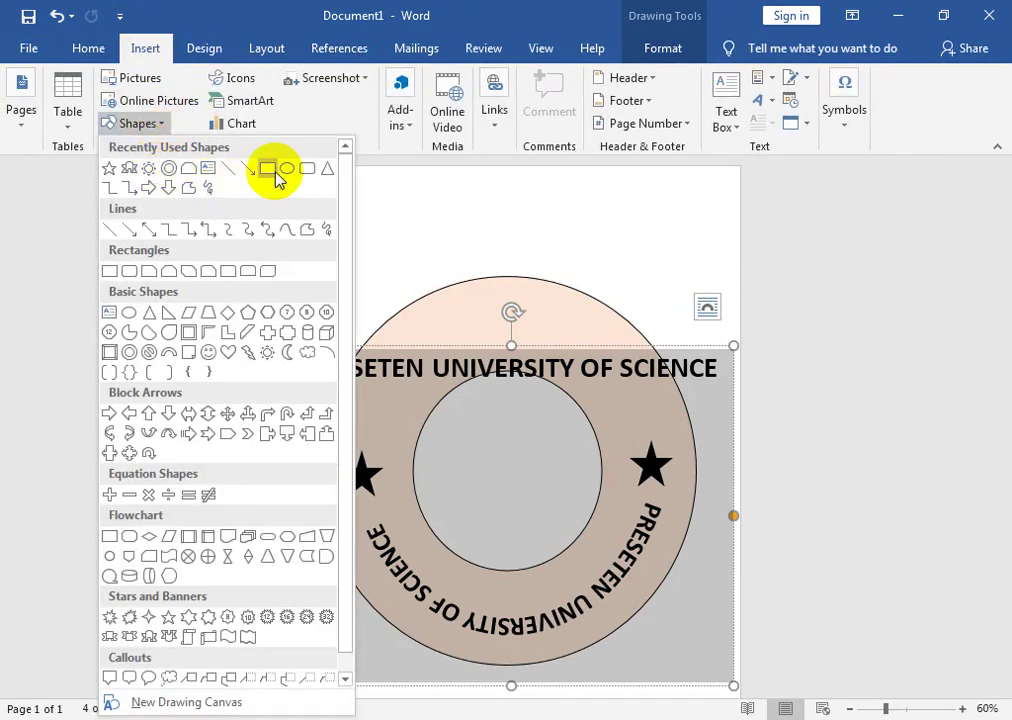
click(270, 170)
mouse_move(417, 387)
mouse_down()
mouse_move(538, 537)
mouse_move(591, 545)
mouse_up()
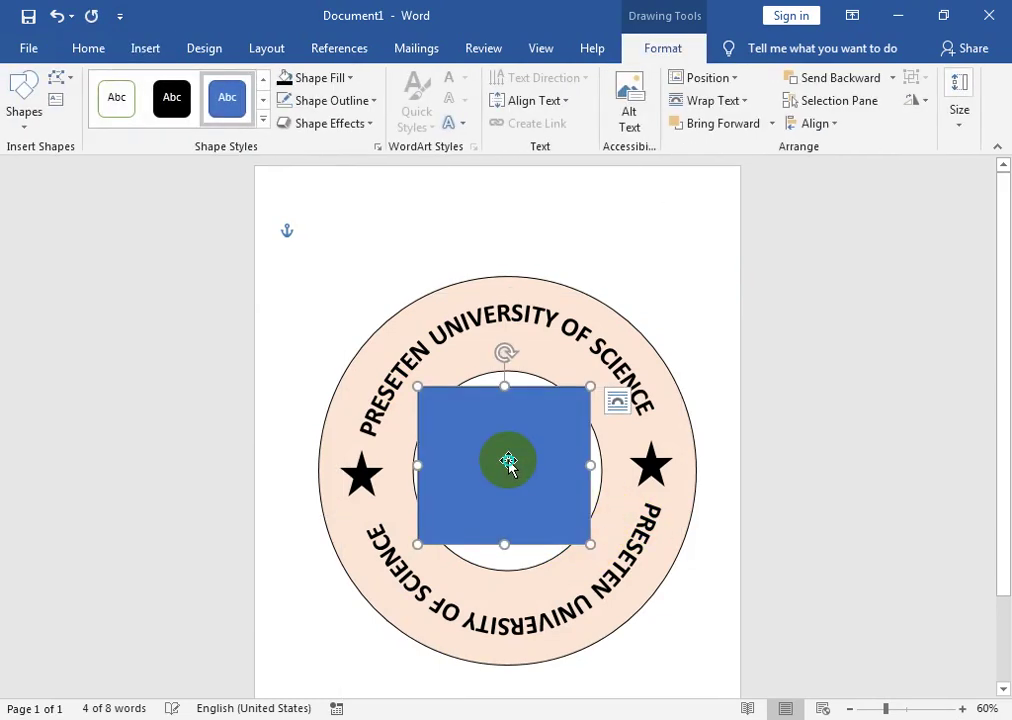
- Make the rectangle accept text and insert the Webdings 100 shield symbol into it
right_click(508, 462)
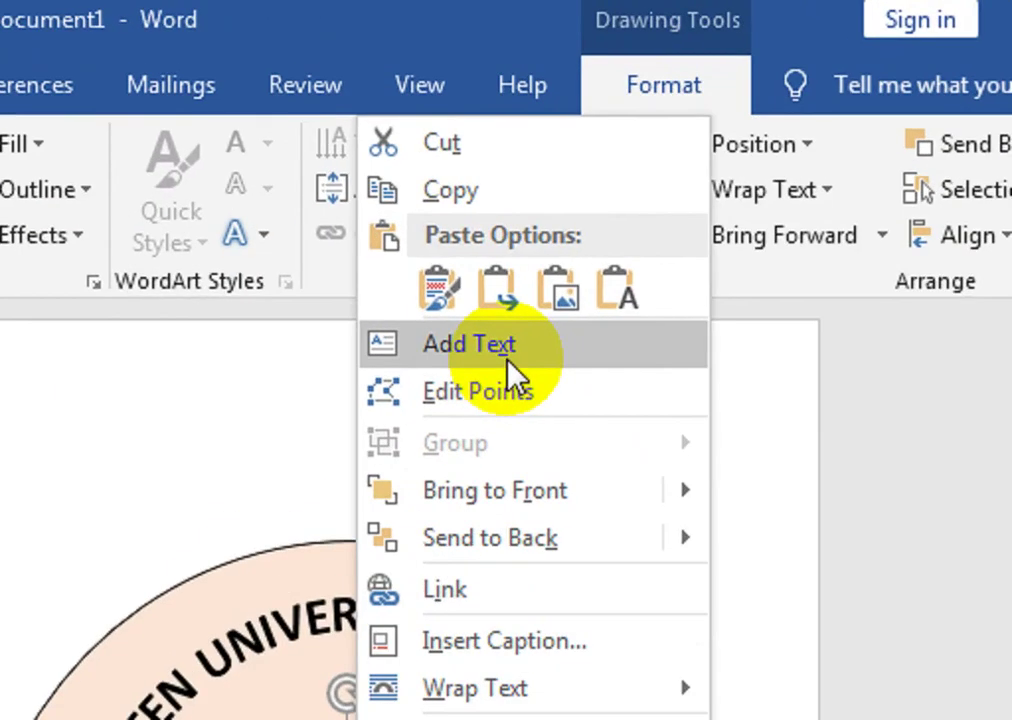
click(584, 187)
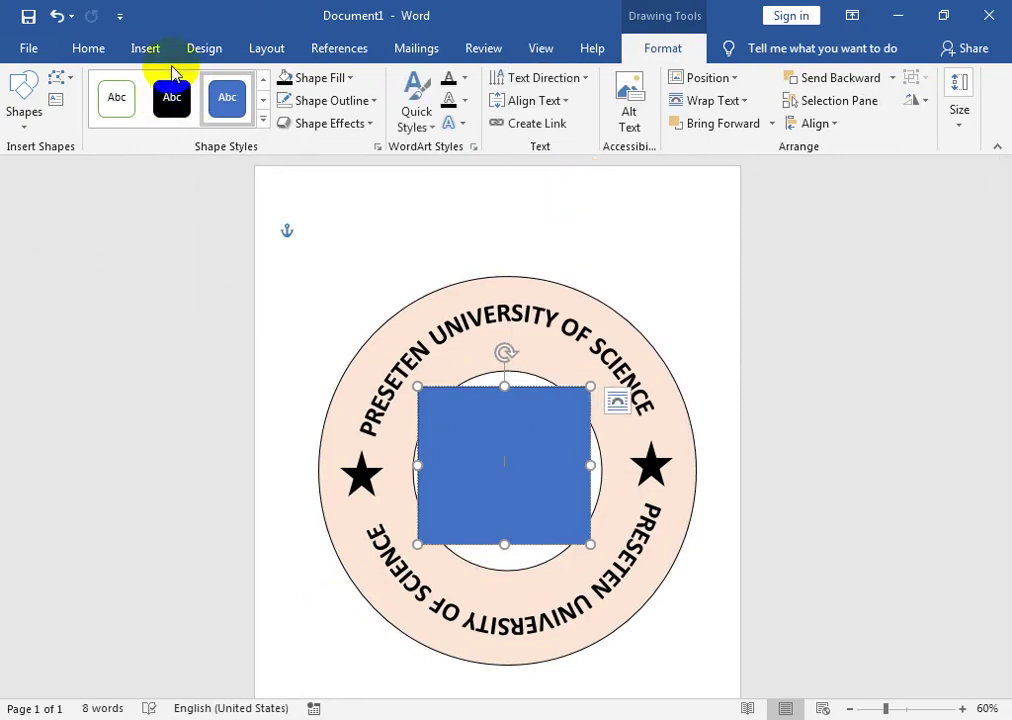
click(146, 48)
click(848, 112)
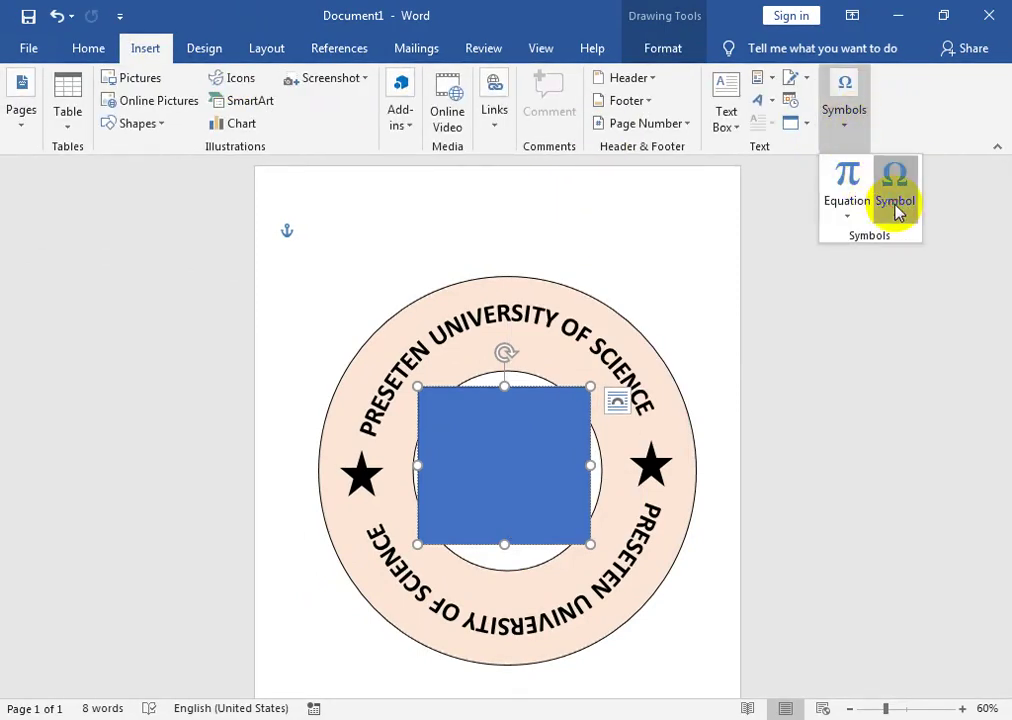
click(895, 205)
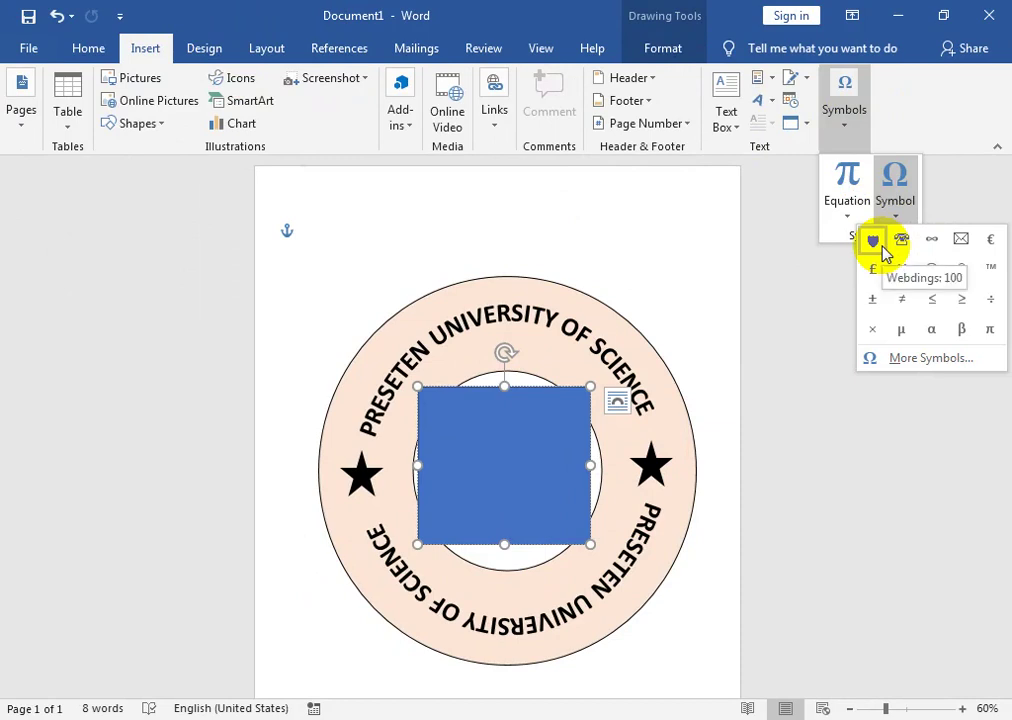
click(883, 247)
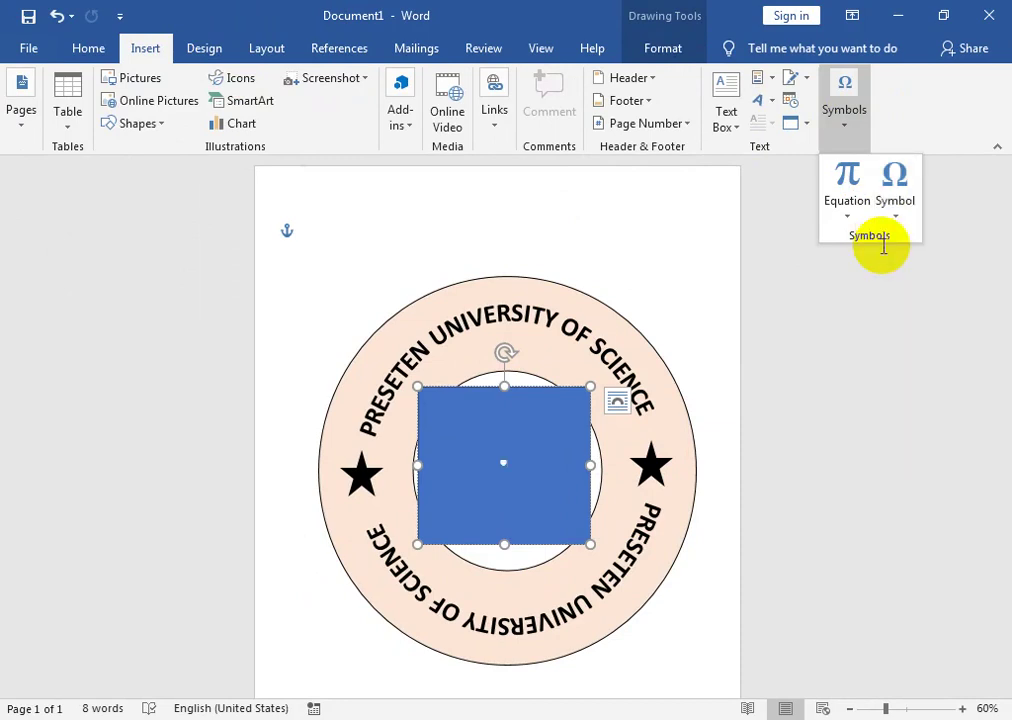
- Browse the Webdings characters in the full symbol list for other emblems, and close it without inserting any
click(903, 218)
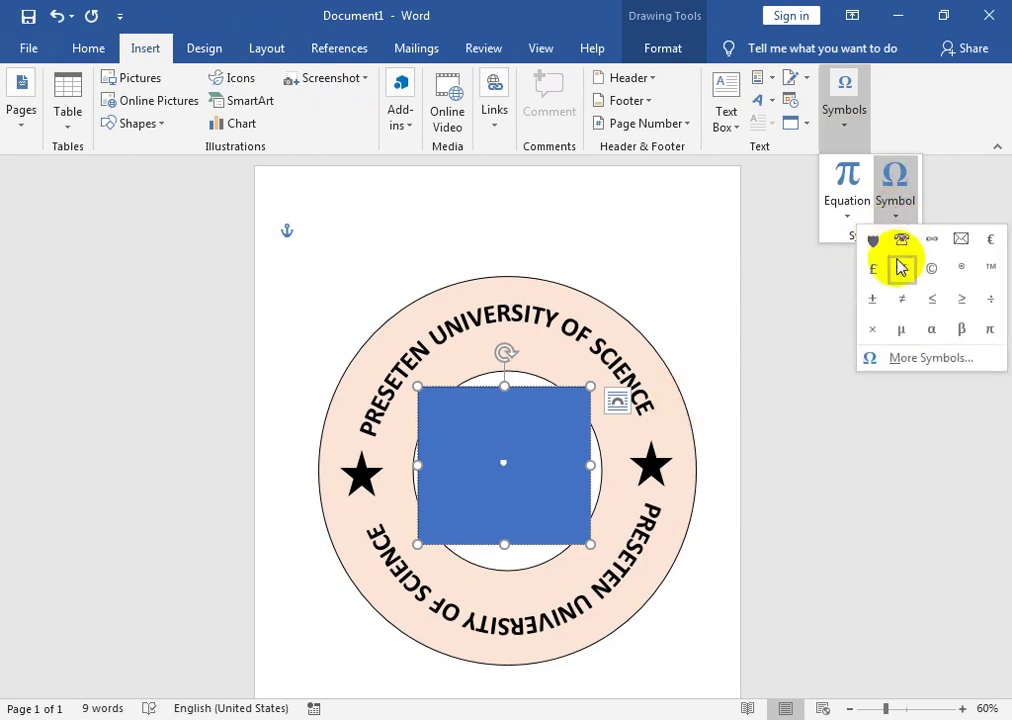
click(862, 357)
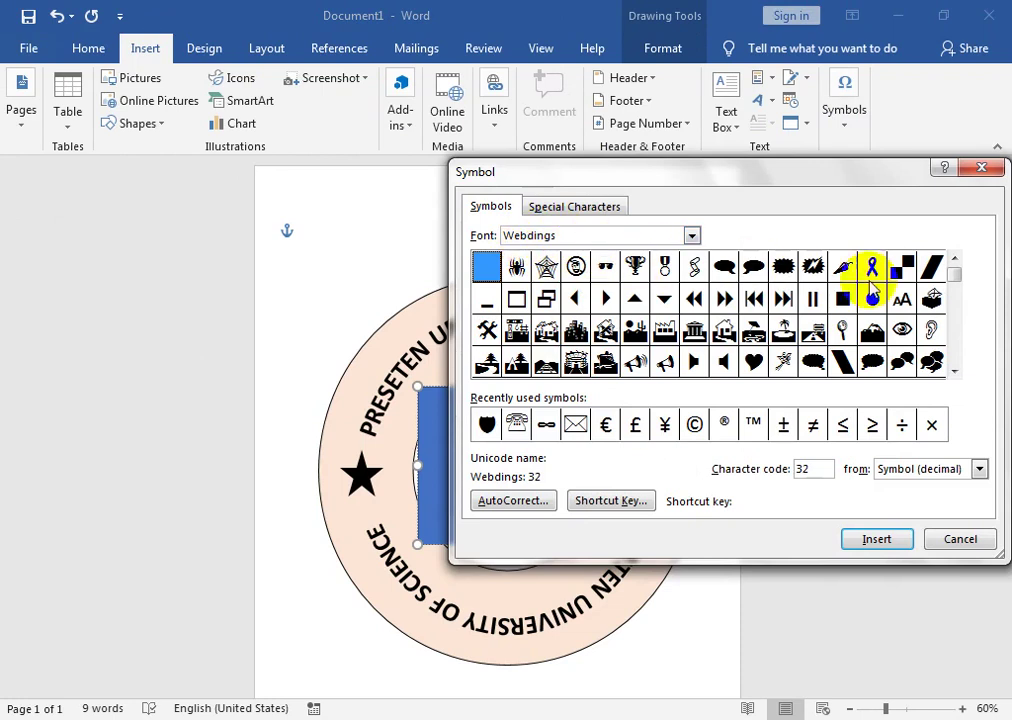
click(954, 371)
click(954, 371)
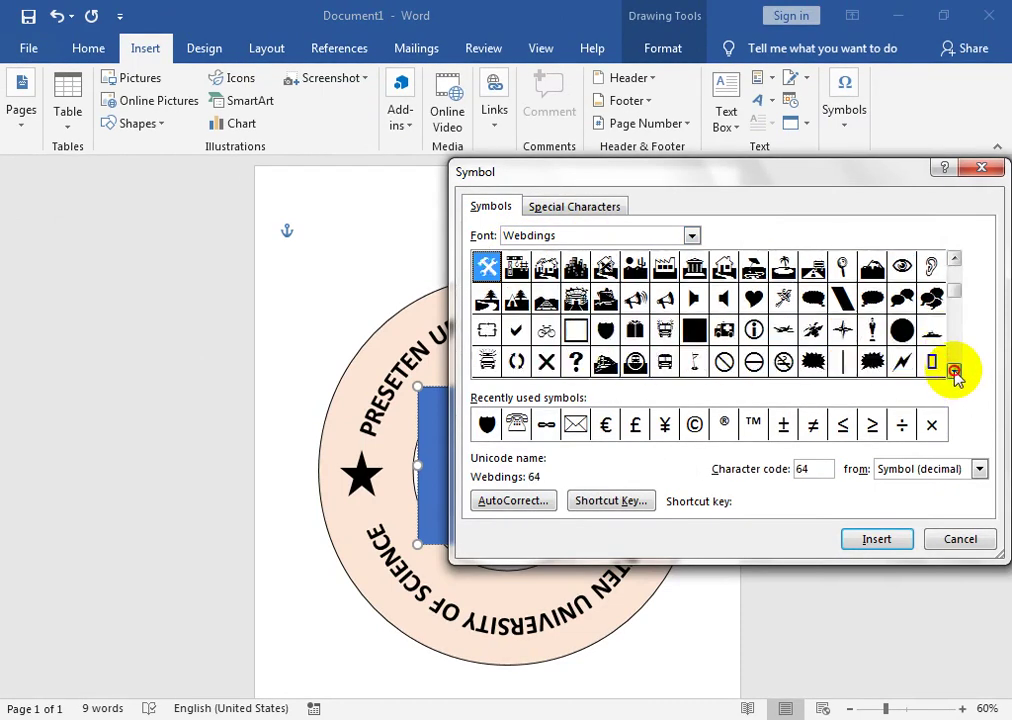
click(954, 371)
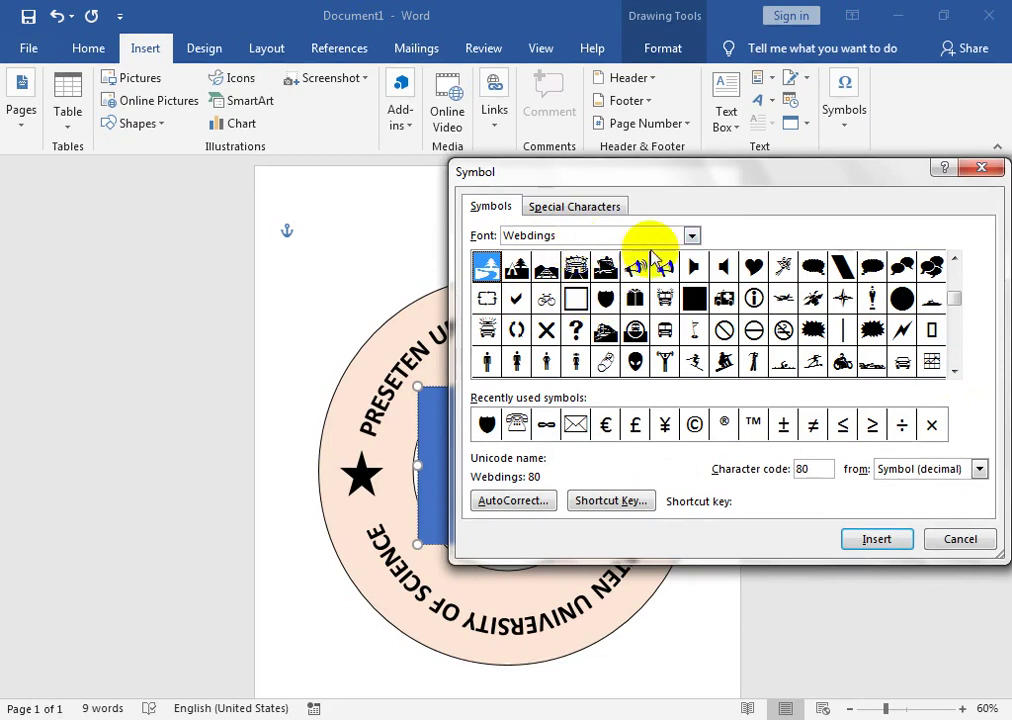
click(691, 236)
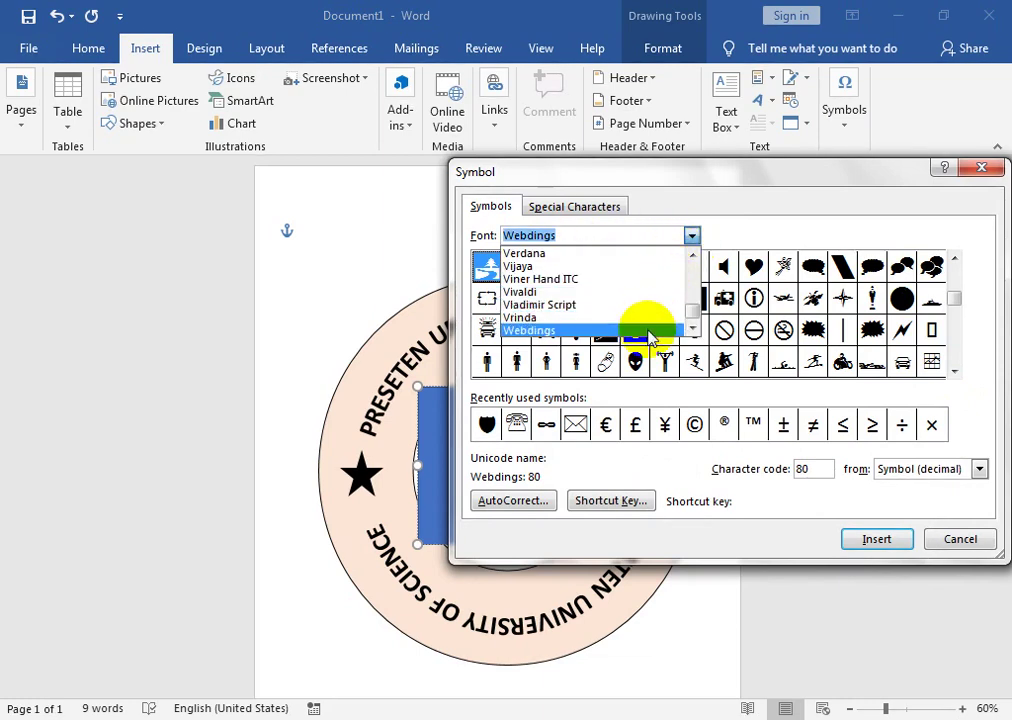
click(724, 332)
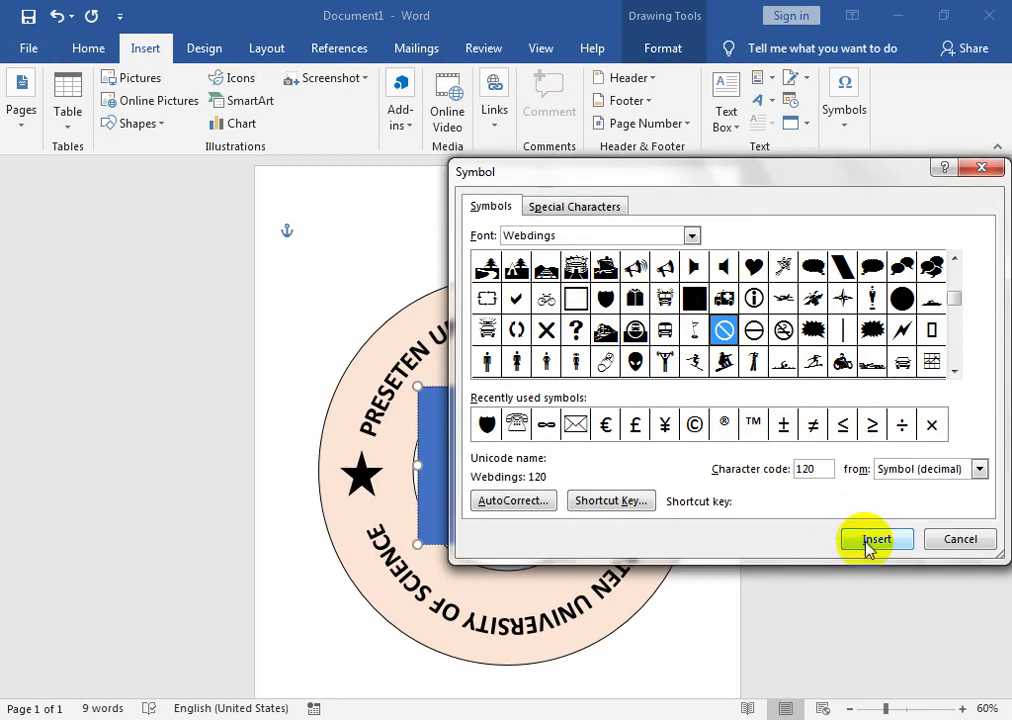
click(954, 258)
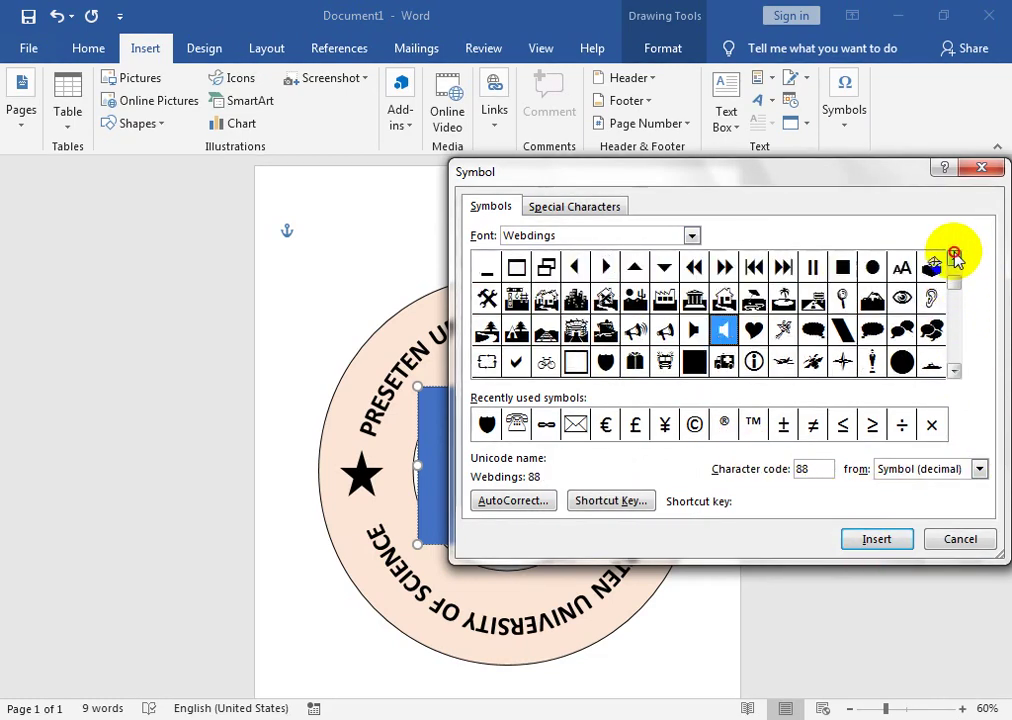
click(954, 258)
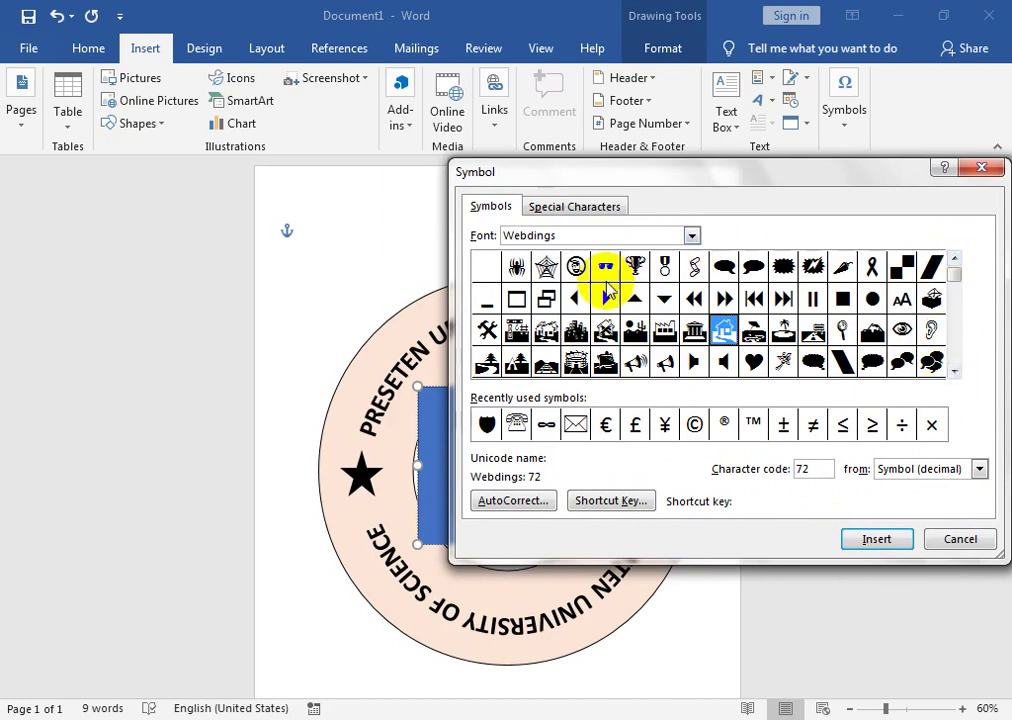
click(954, 372)
click(954, 372)
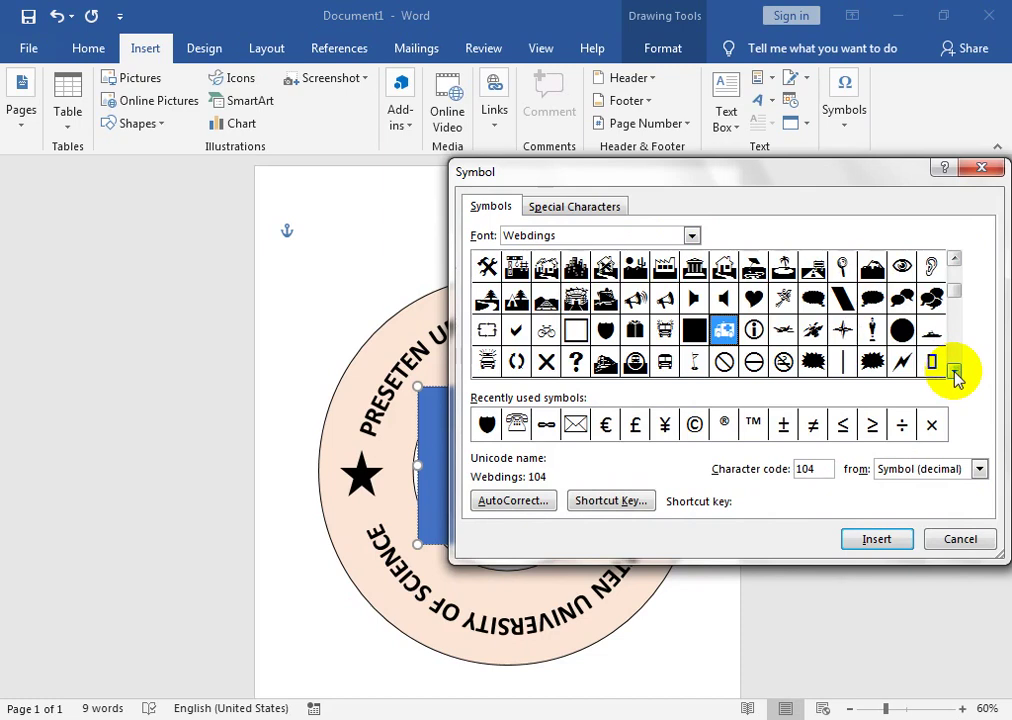
click(954, 372)
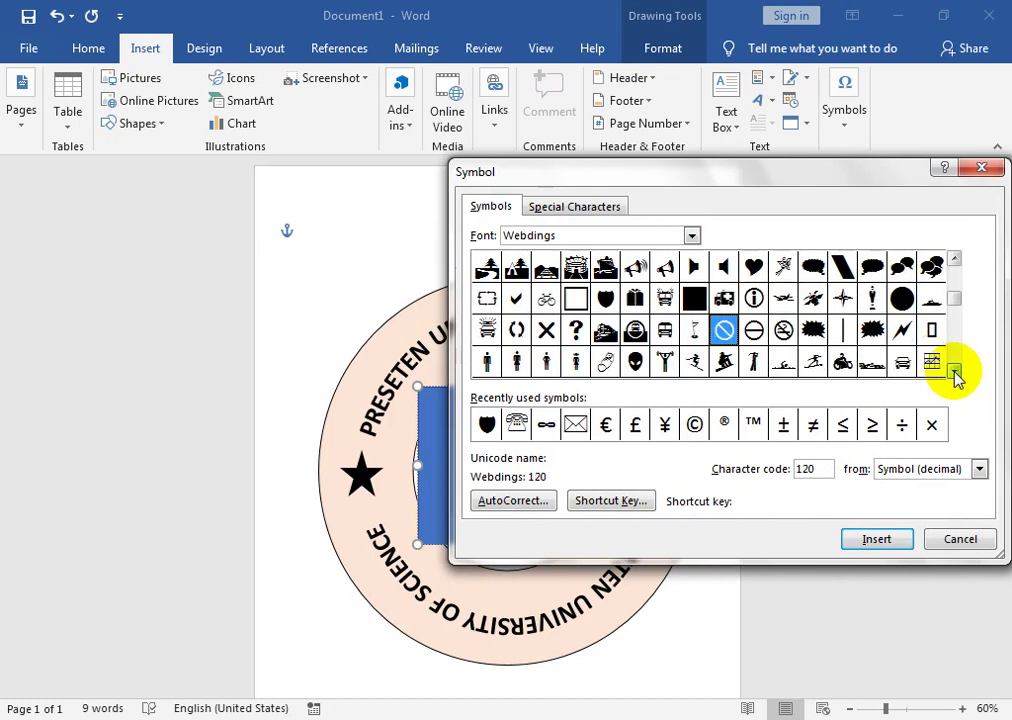
click(954, 372)
click(954, 372)
click(954, 372)
click(954, 372)
click(954, 372)
click(954, 372)
click(954, 372)
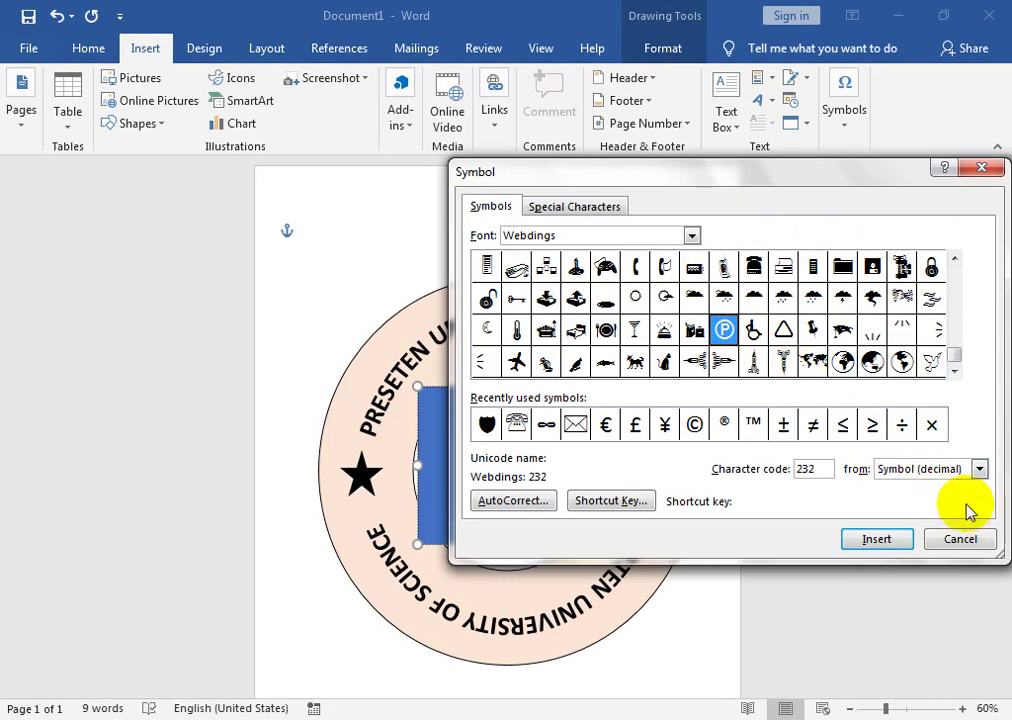
click(960, 540)
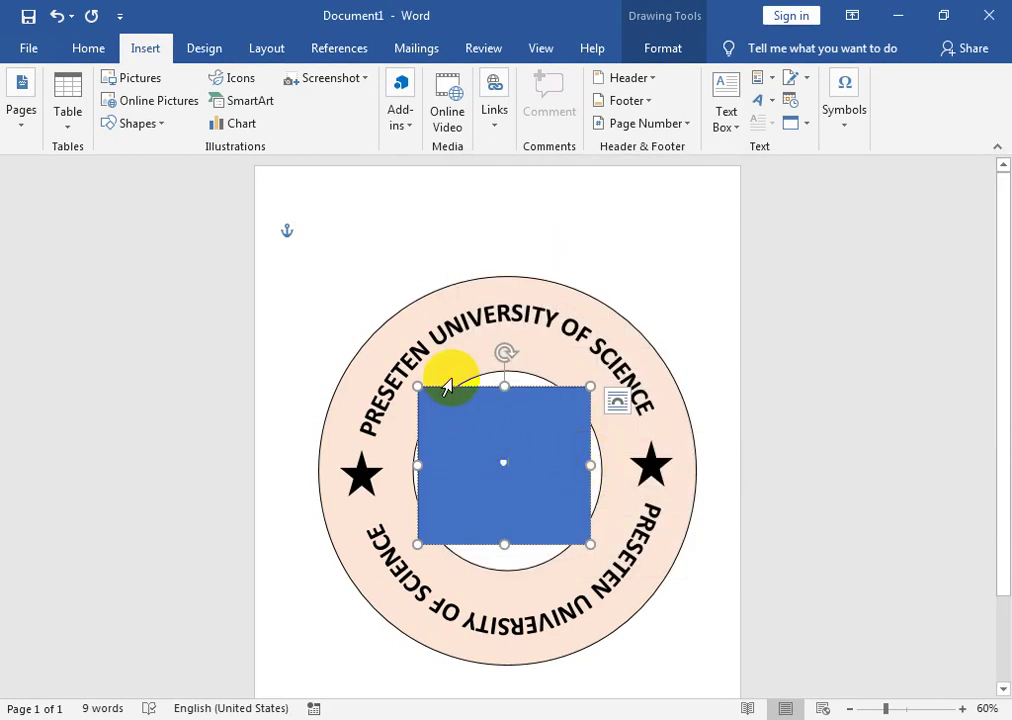
- Remove the fill and the outline of the rectangle that holds the shield symbol
click(642, 55)
click(322, 77)
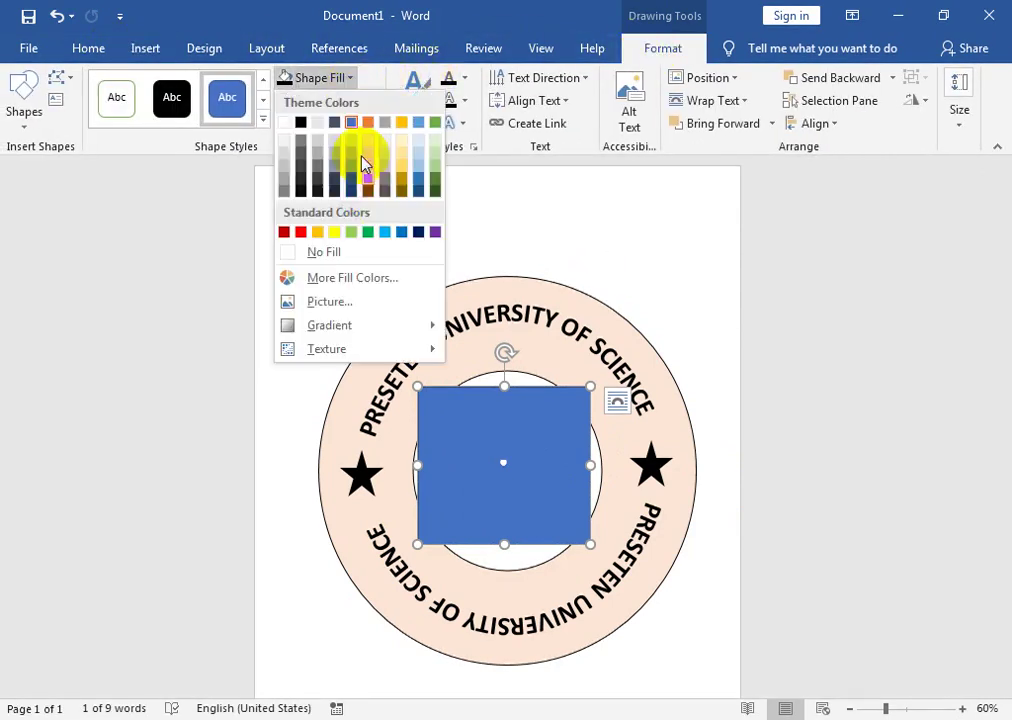
click(362, 256)
click(355, 101)
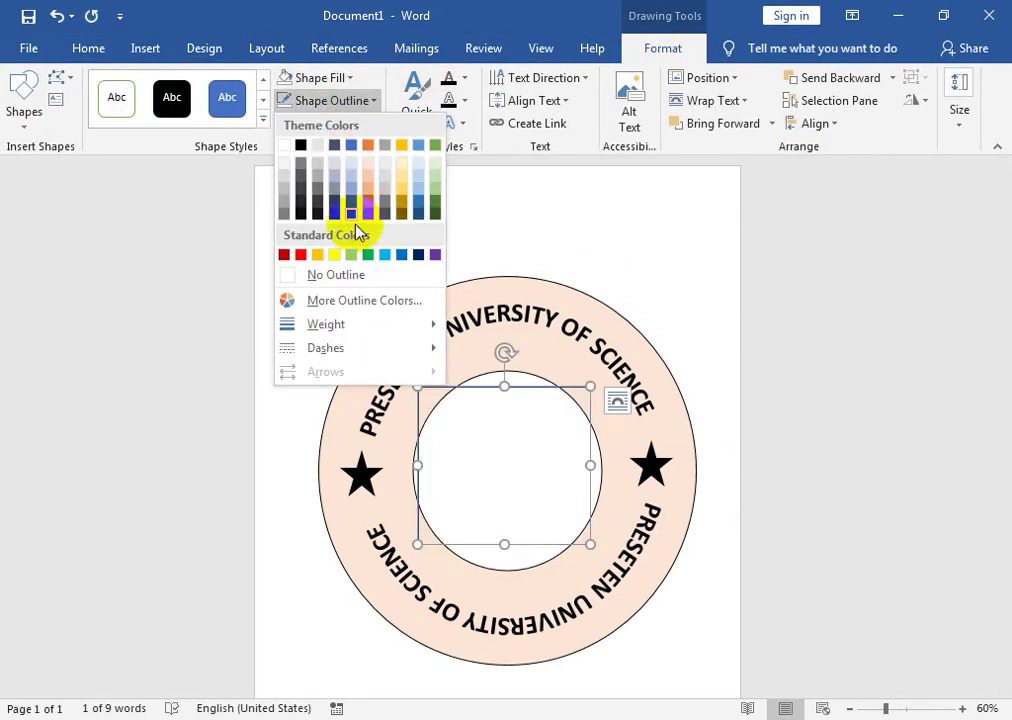
click(334, 276)
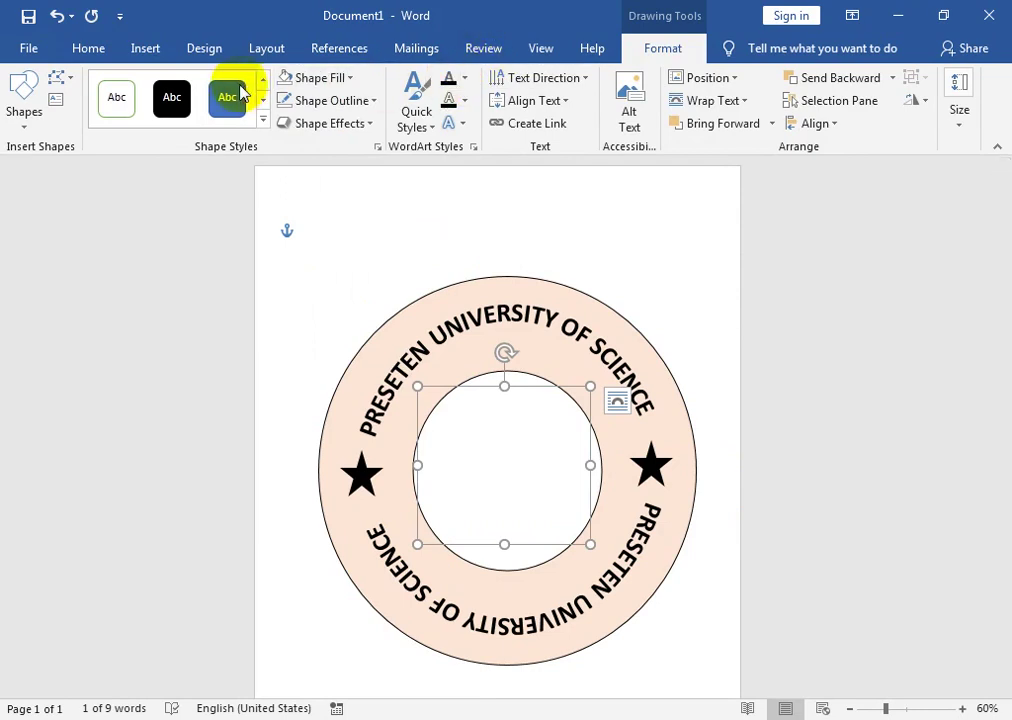
- Color the shield symbol dark blue and enlarge it to font size 230
click(88, 46)
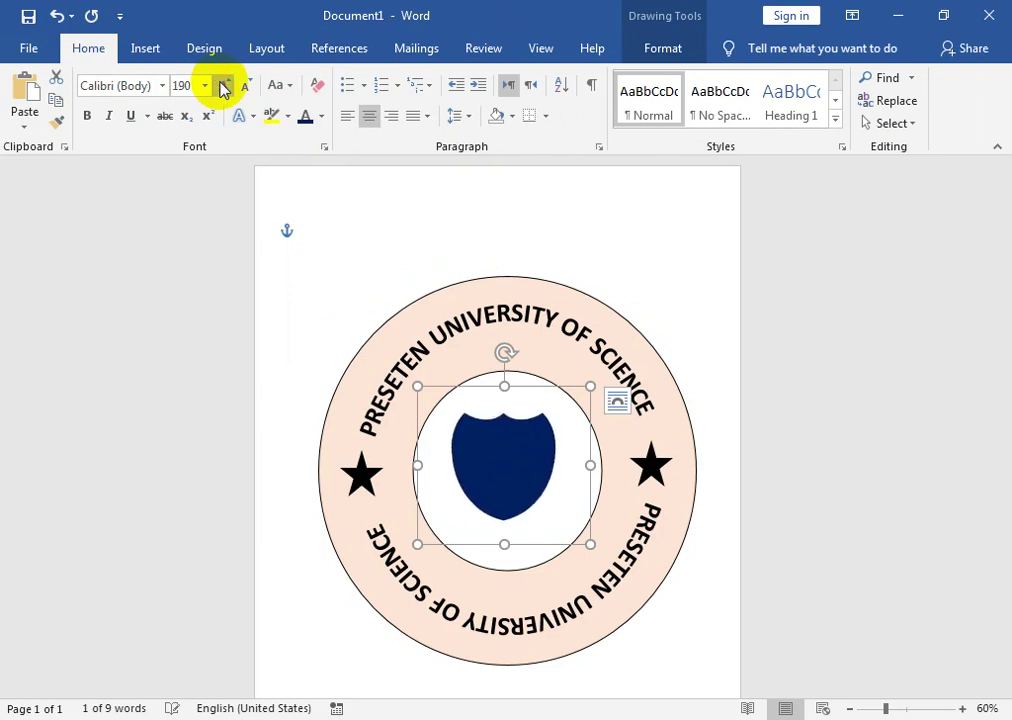
click(224, 86)
click(224, 86)
click(222, 86)
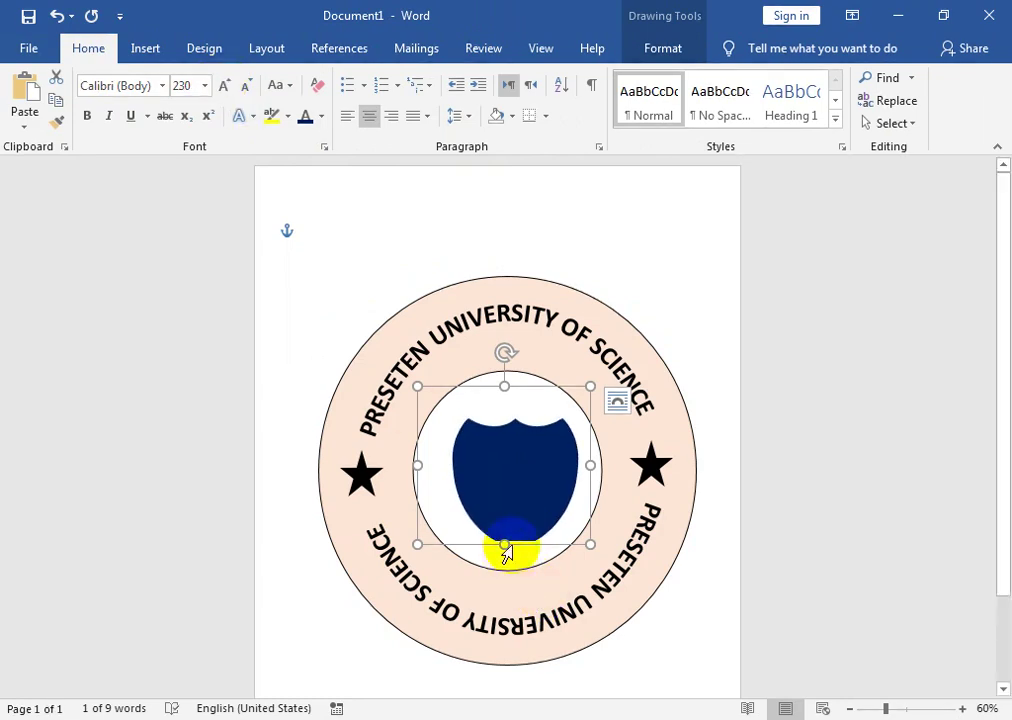
- Enlarge and move the shield's box so the whole shield fits and sits centered in the inner circle
drag(506, 544, 506, 576)
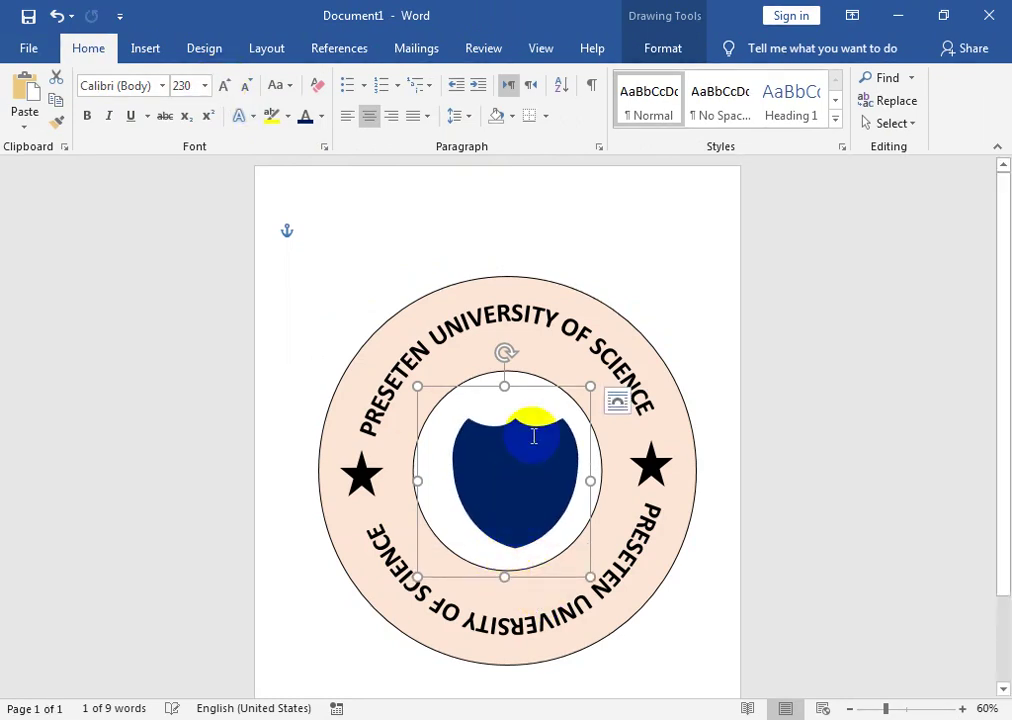
drag(540, 376, 523, 357)
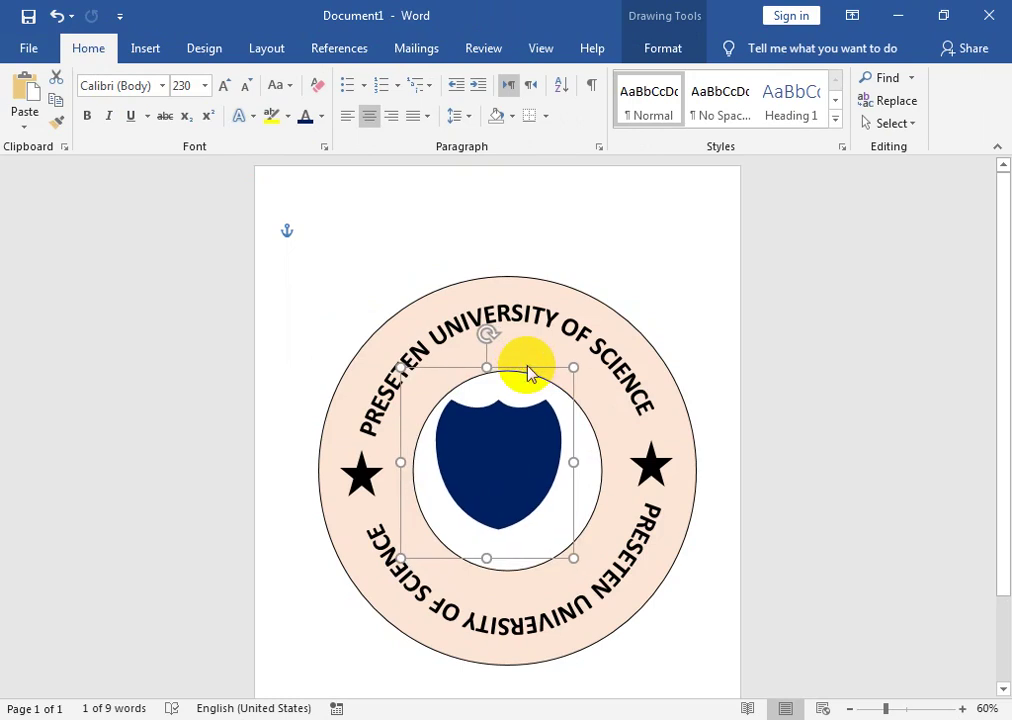
drag(569, 464, 585, 464)
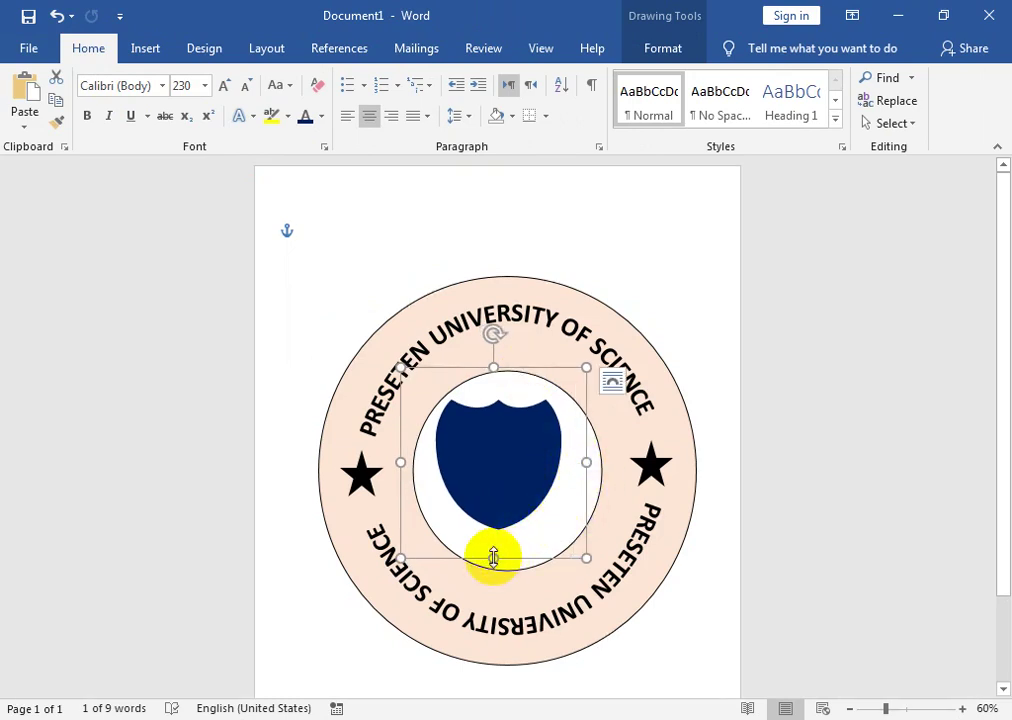
drag(493, 558, 493, 590)
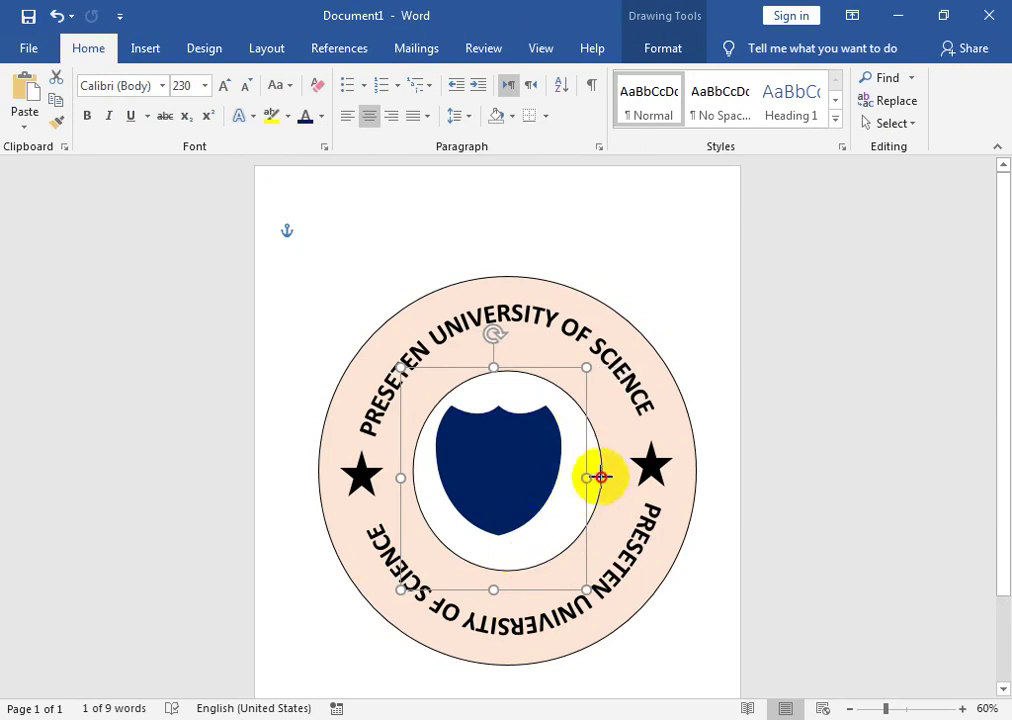
drag(600, 477, 614, 477)
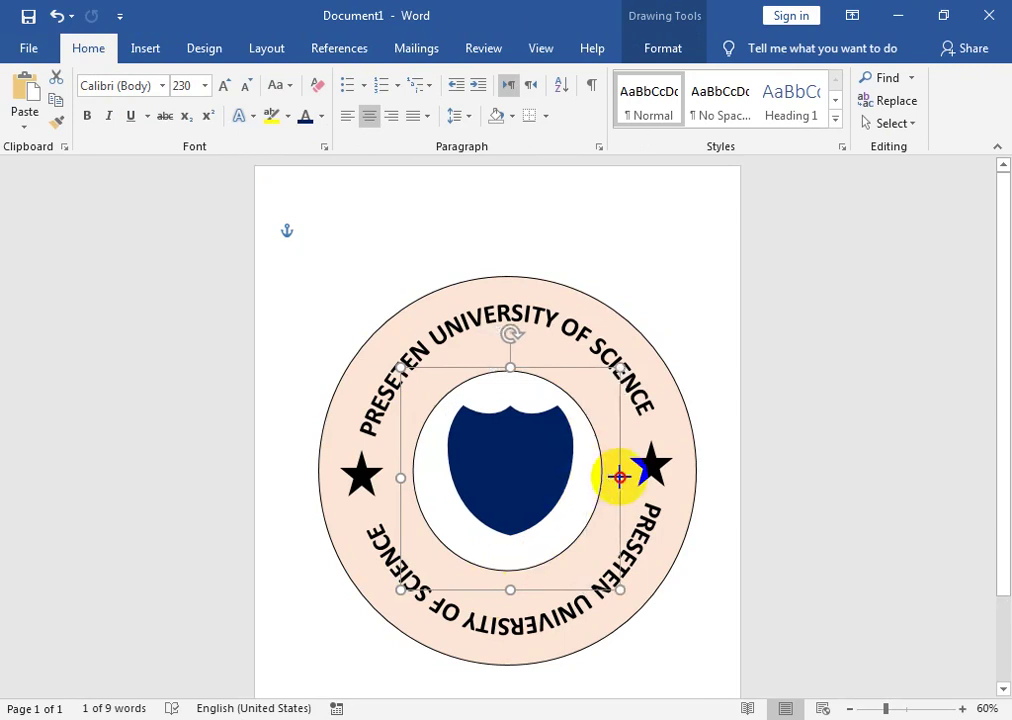
- Enlarge the shield symbol in the inner circle to font size 250 and deselect its box
click(226, 86)
click(226, 86)
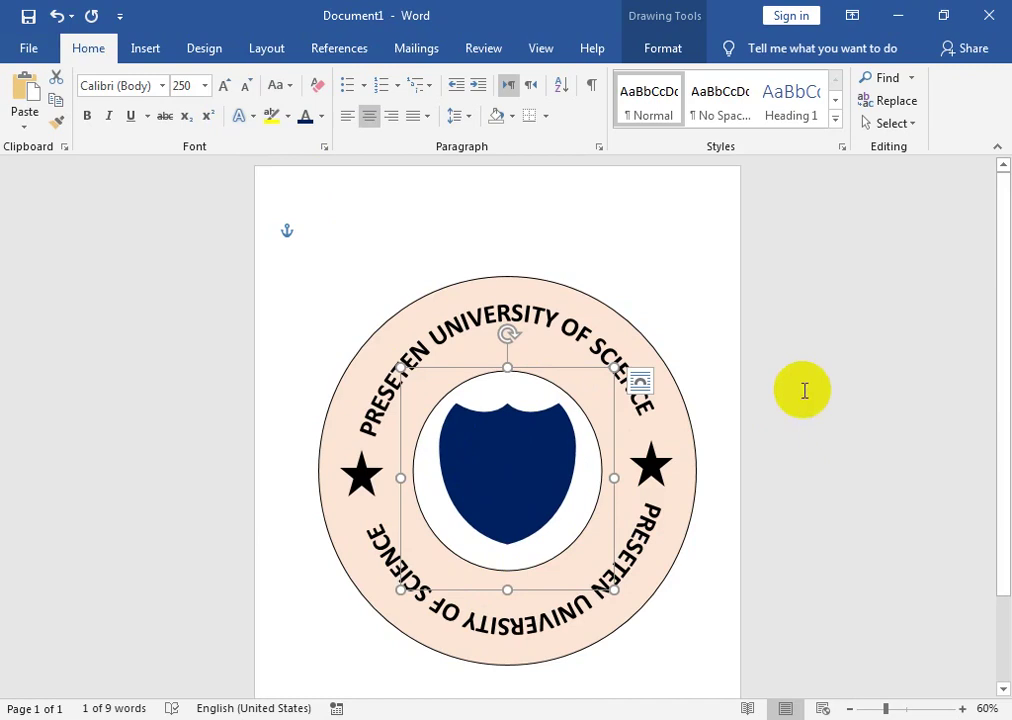
click(723, 364)
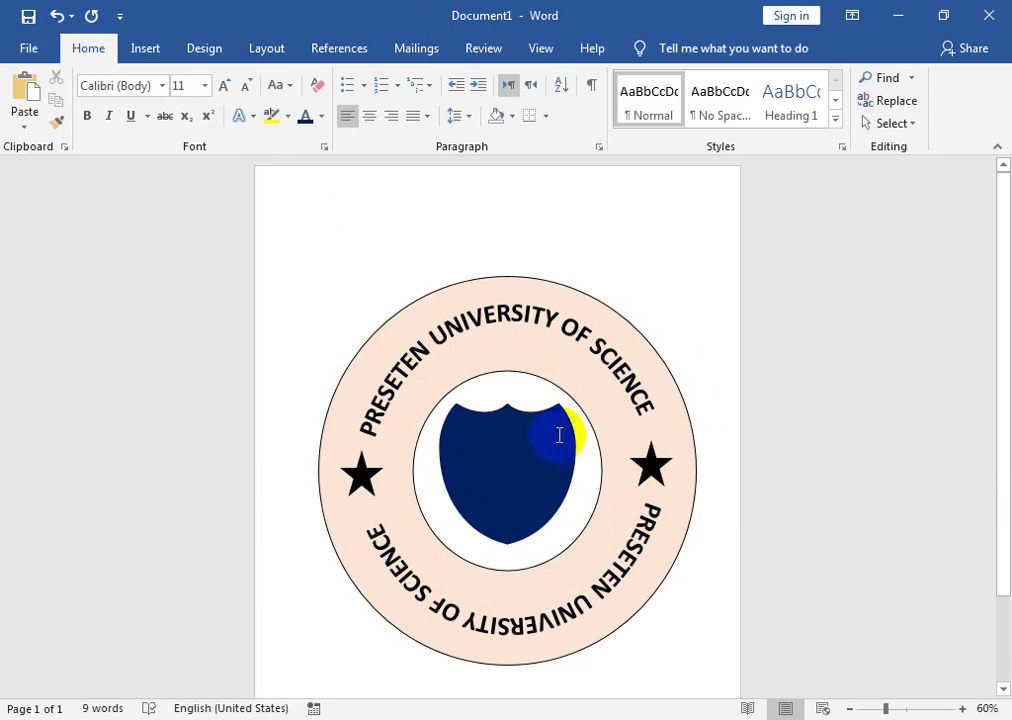
click(150, 50)
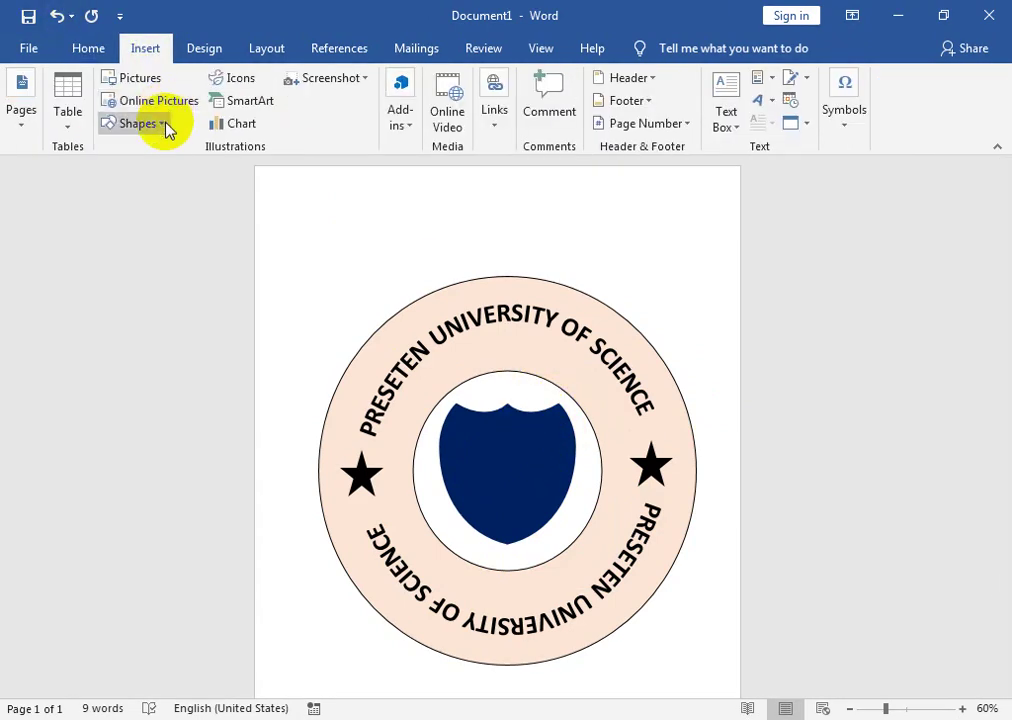
click(160, 124)
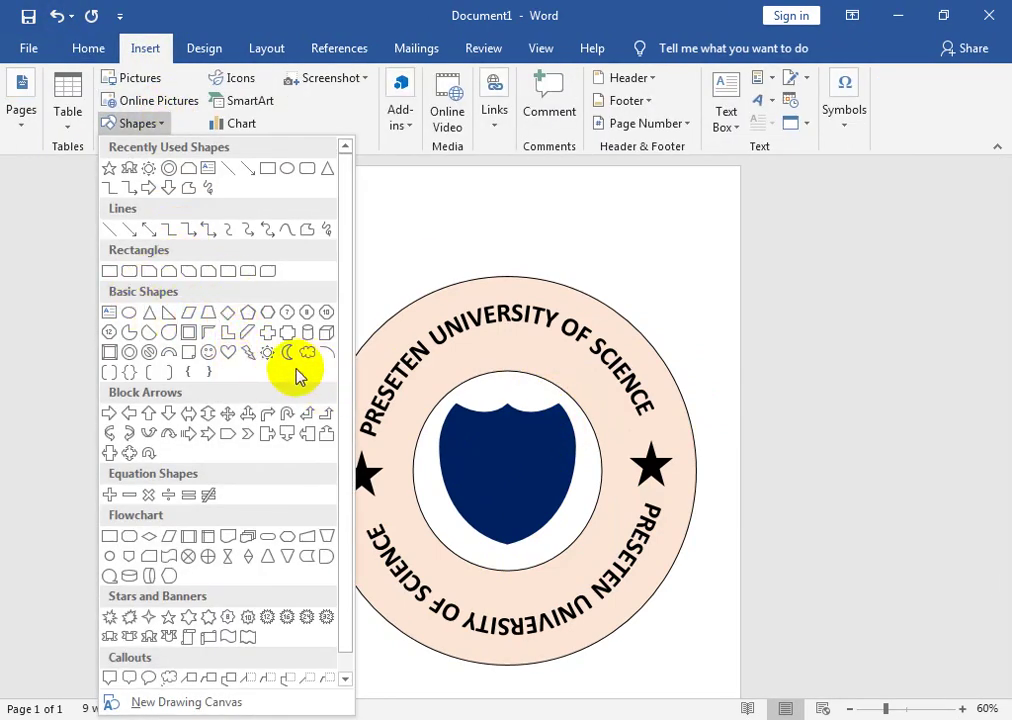
click(537, 284)
click(535, 282)
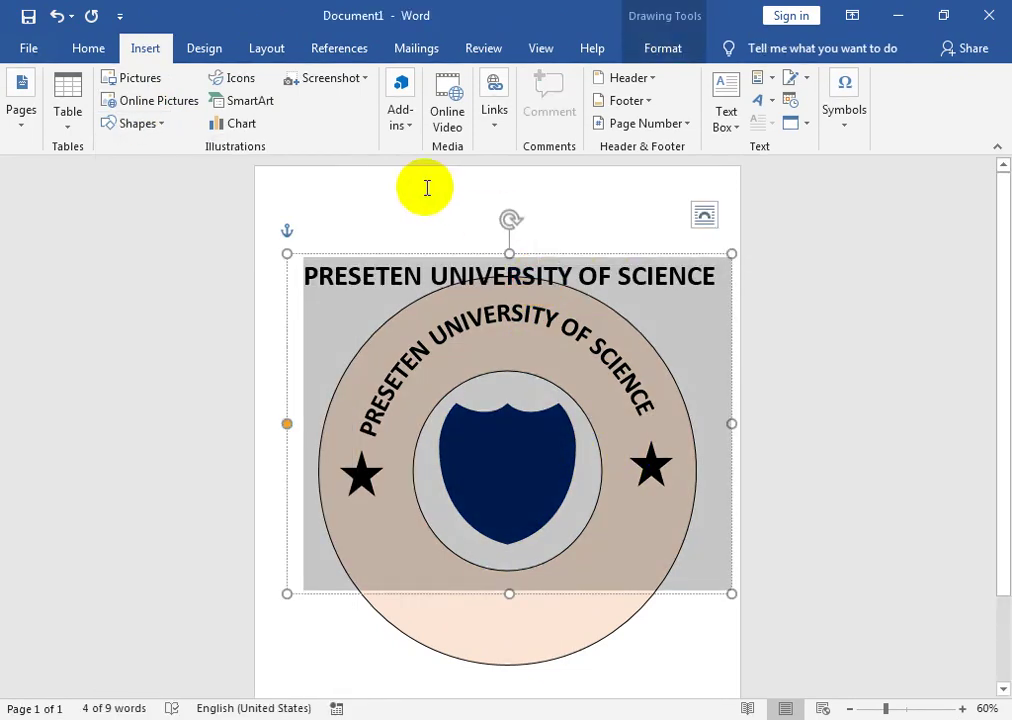
click(427, 188)
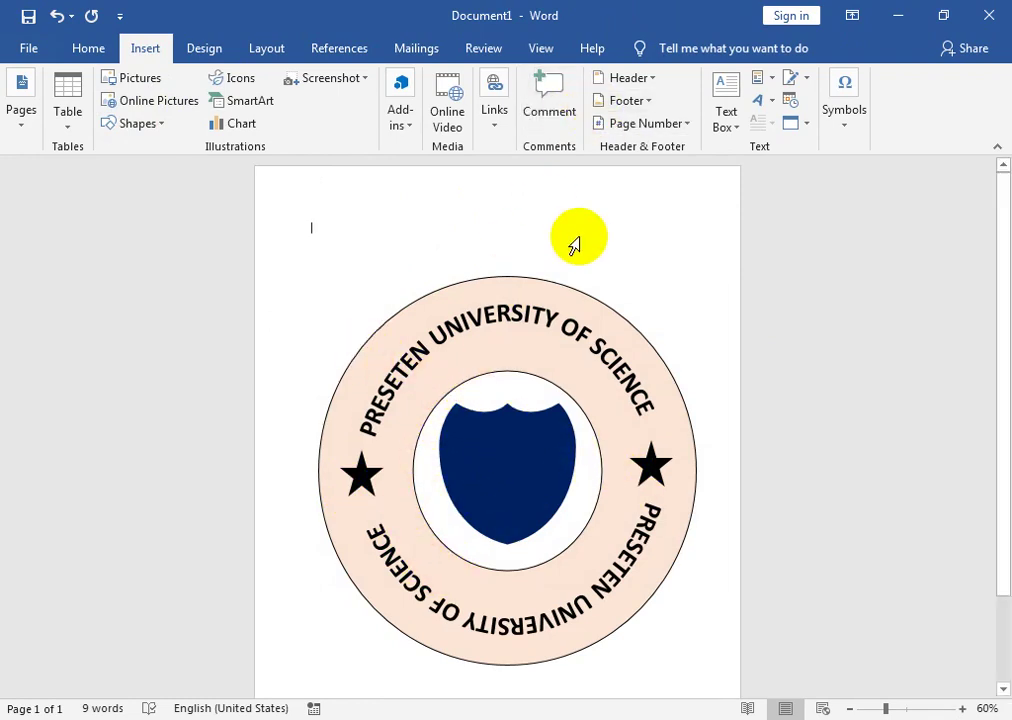
click(323, 487)
click(411, 563)
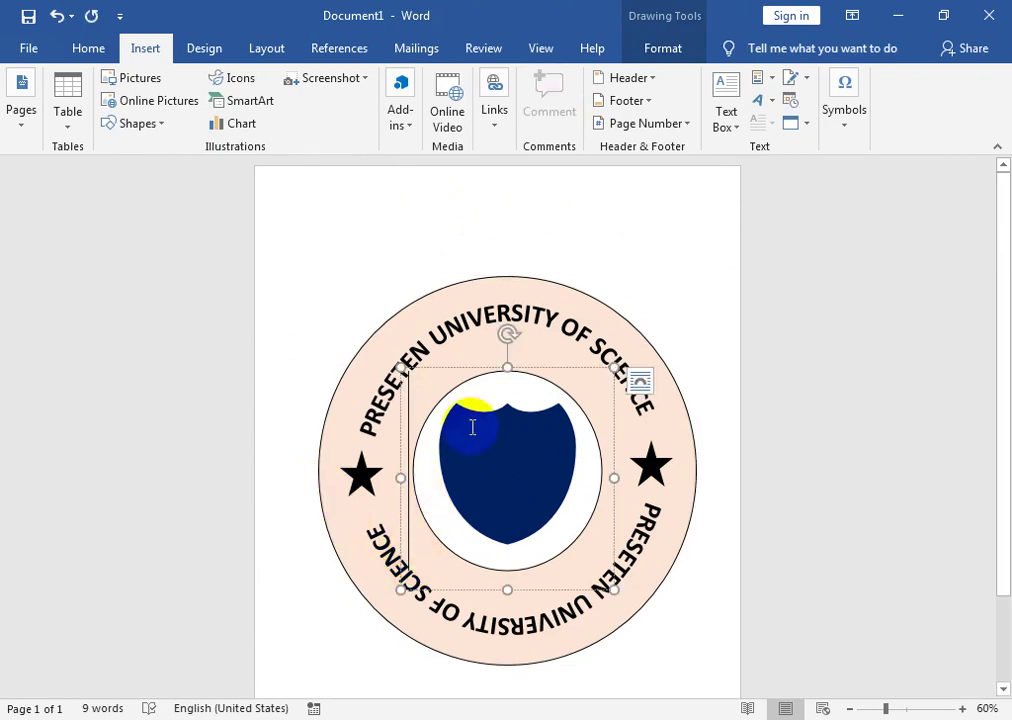
triple_click(610, 292)
click(720, 640)
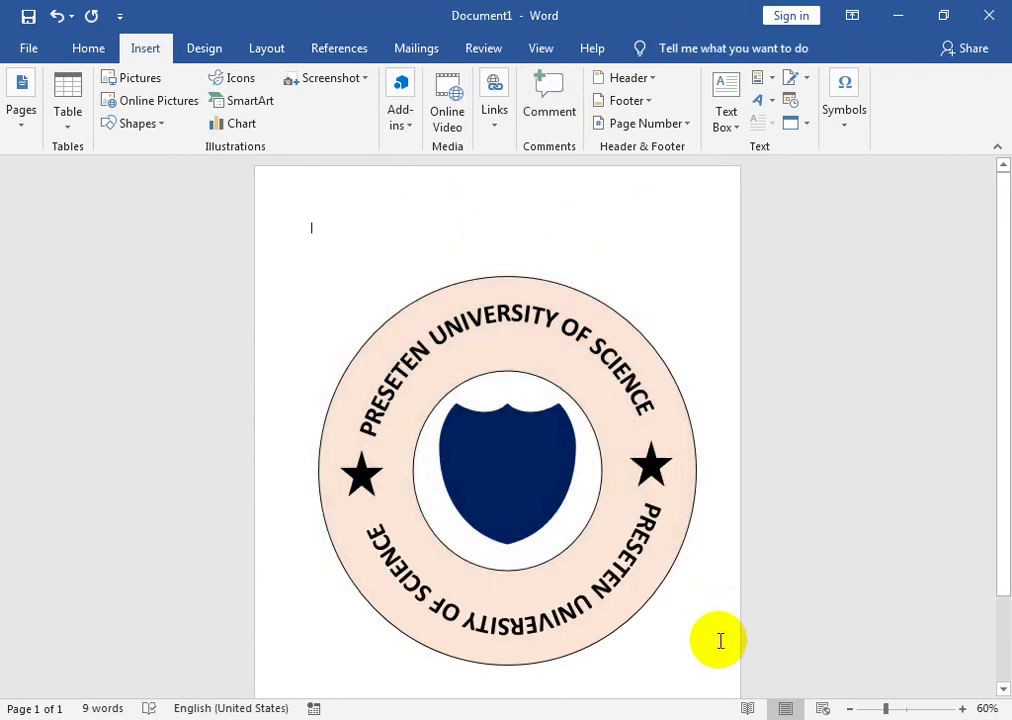